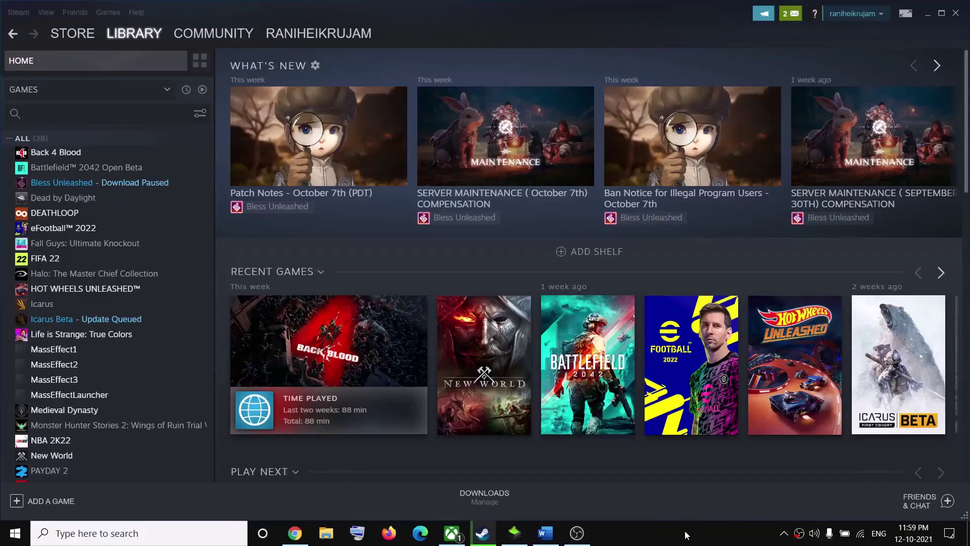
Bring the Word fix guide forward and highlight 'Webroot, bit defender, Avast, Comodo' in Step 1
{"action": "mouse_move", "coordinate": [284, 338]}
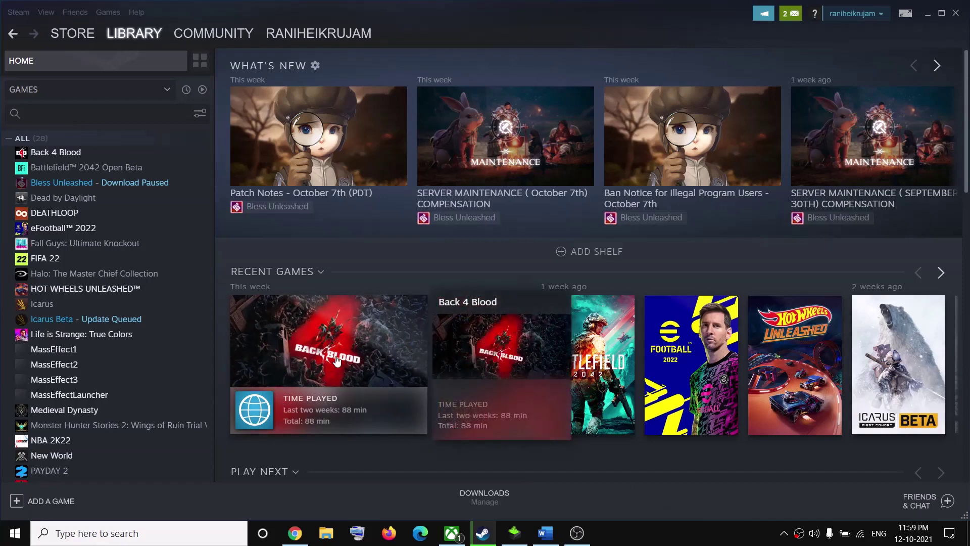
{"action": "left_click", "coordinate": [541, 535]}
{"action": "left_click_drag", "start_coordinate": [162, 253], "coordinate": [763, 305]}
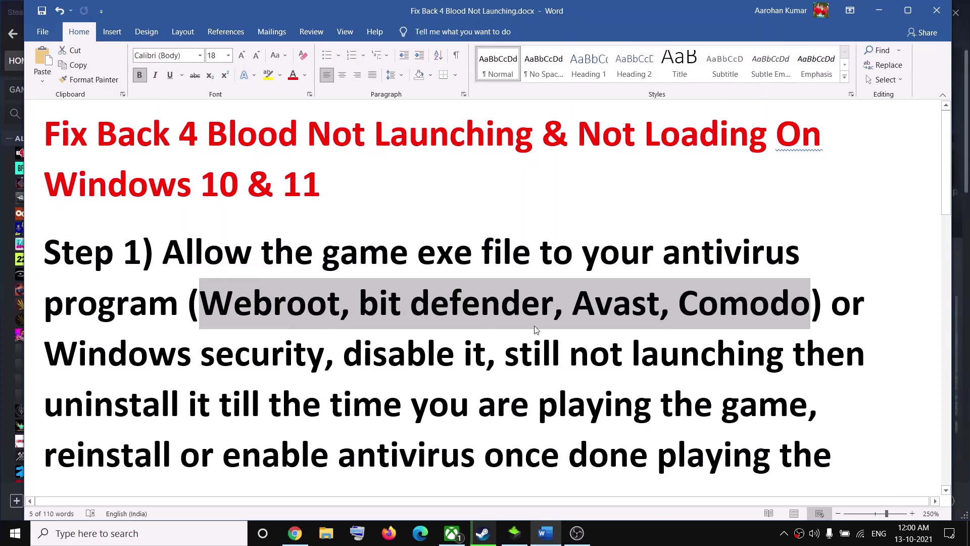
Highlight 'or Windows security' in the guide's Step 1 and open Windows Settings from Start
{"action": "left_click_drag", "start_coordinate": [840, 305], "coordinate": [324, 354]}
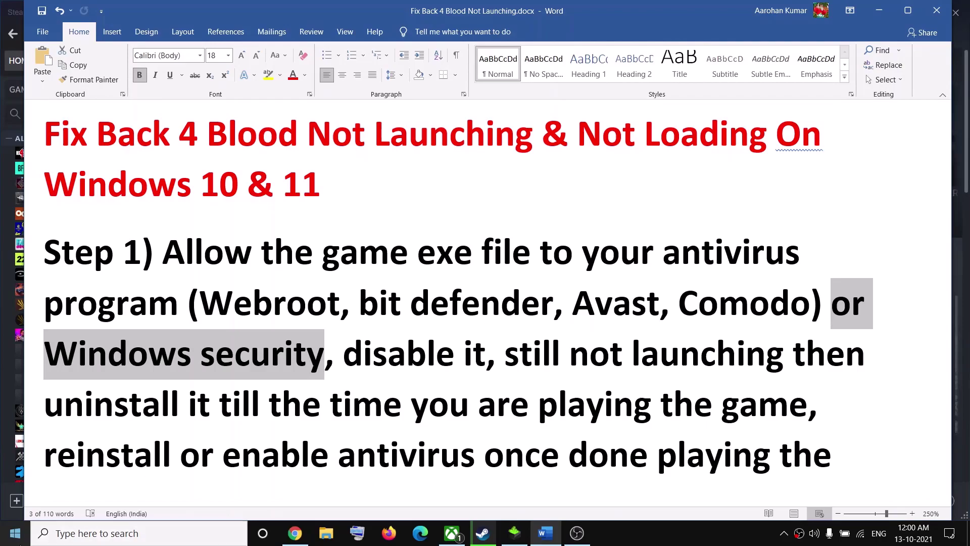
{"action": "left_click", "coordinate": [15, 533]}
{"action": "left_click", "coordinate": [17, 477]}
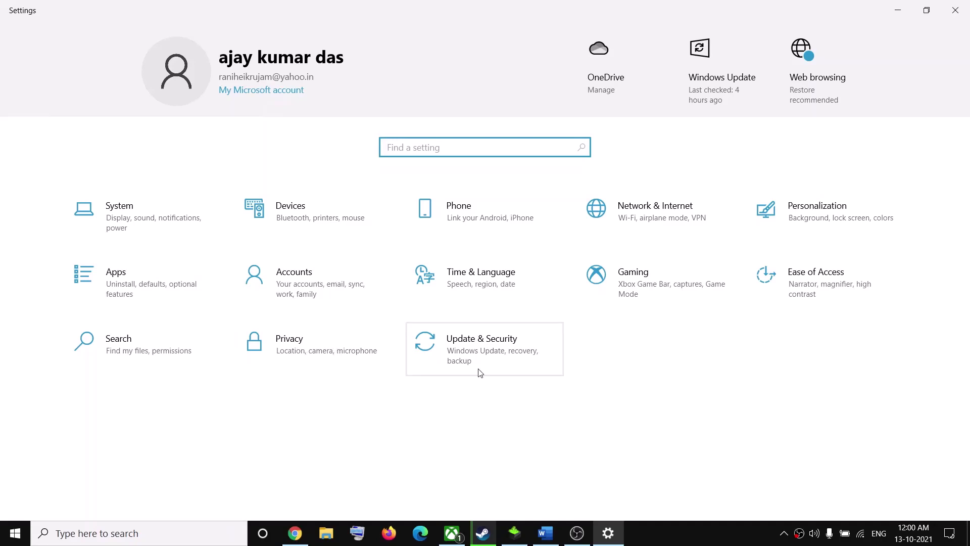
Go from Update & Security through Windows Security's ransomware protection to Controlled folder access's allowed apps, approving administrator access
{"action": "left_click", "coordinate": [496, 353]}
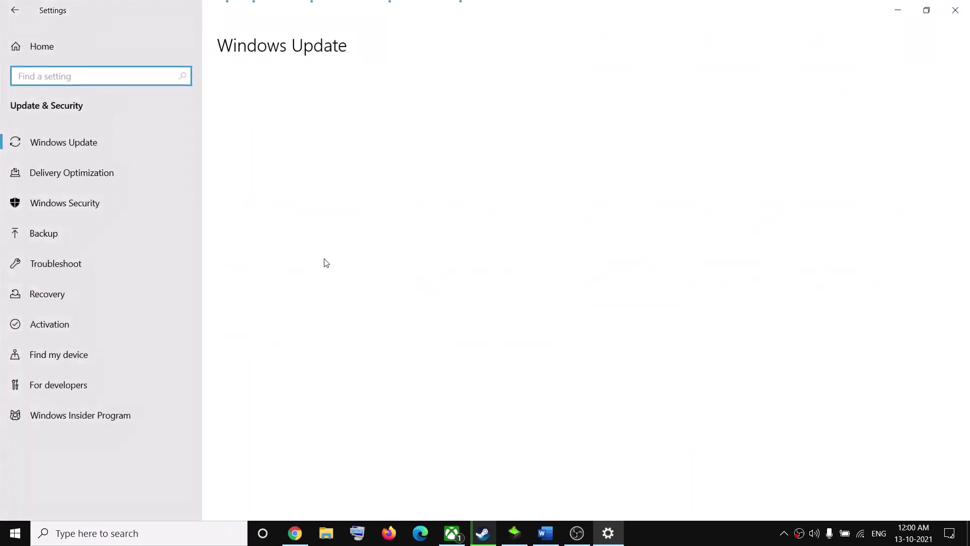
{"action": "left_click", "coordinate": [96, 211]}
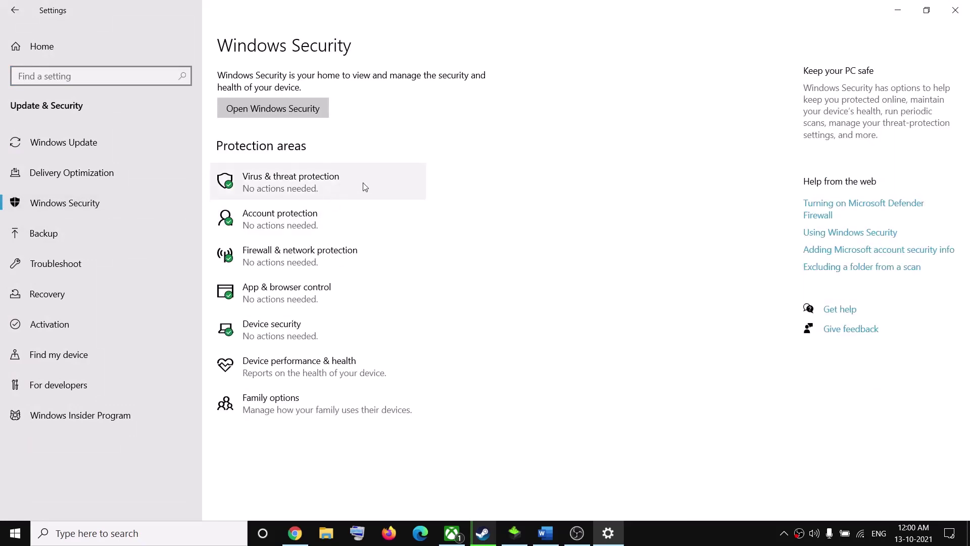
{"action": "left_click", "coordinate": [343, 187]}
{"action": "scroll", "coordinate": [400, 290], "scroll_direction": "down", "scroll_amount": 3}
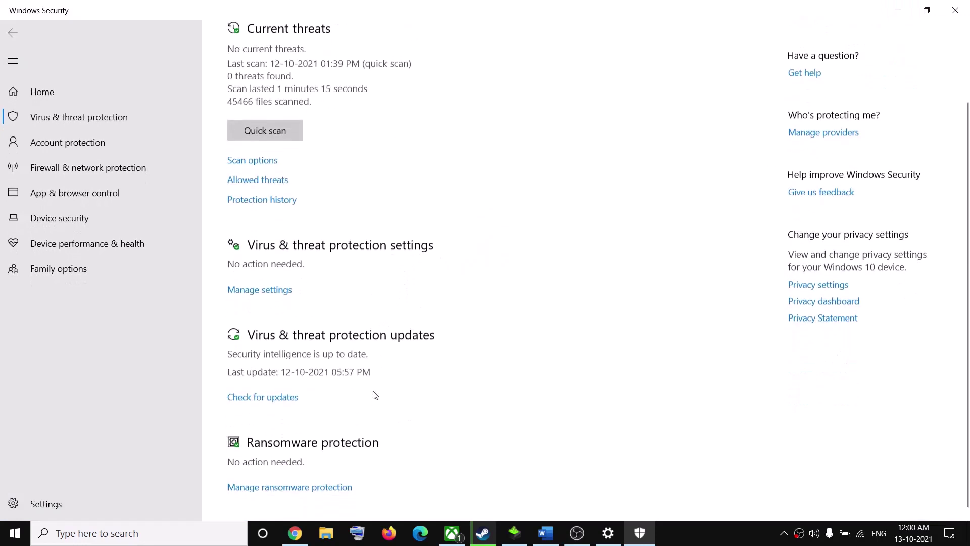
{"action": "left_click", "coordinate": [285, 482]}
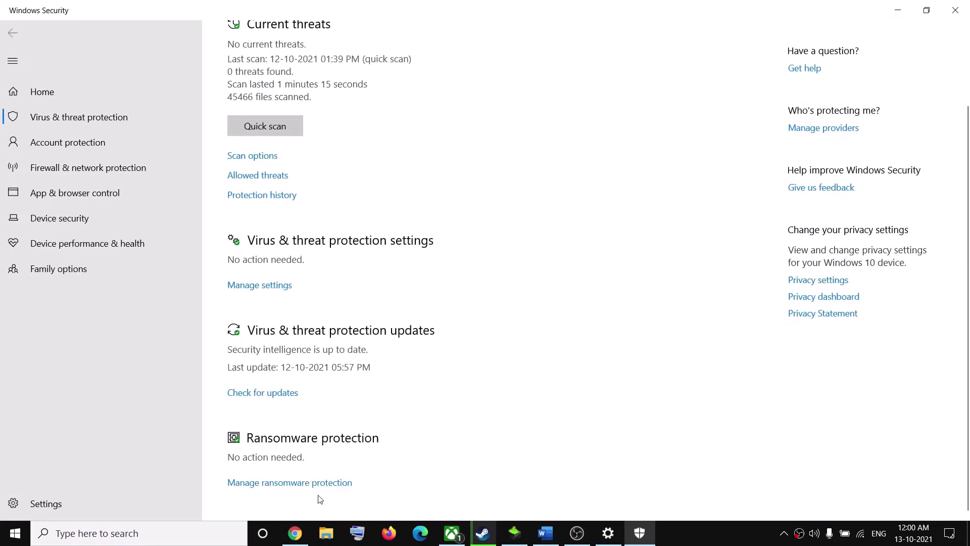
{"action": "left_click", "coordinate": [289, 483]}
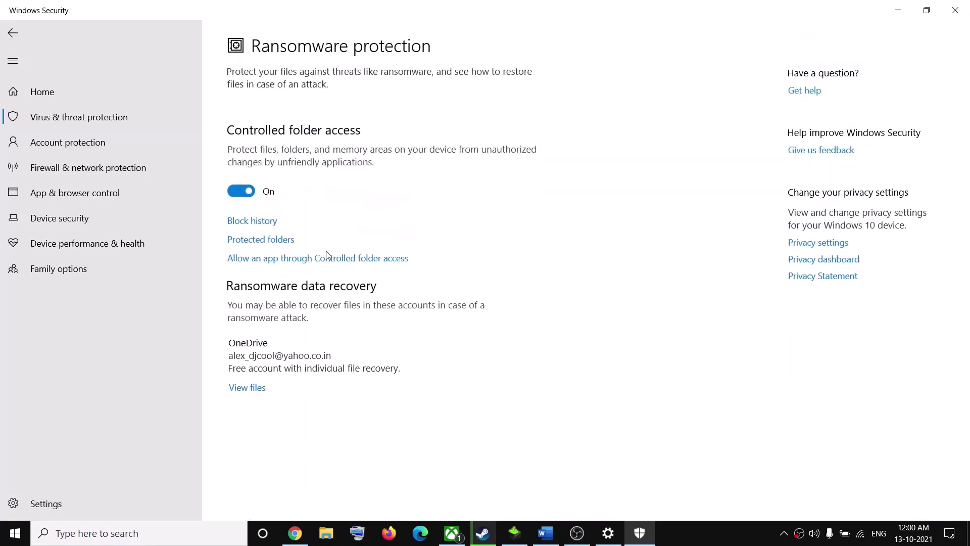
{"action": "left_click", "coordinate": [339, 259]}
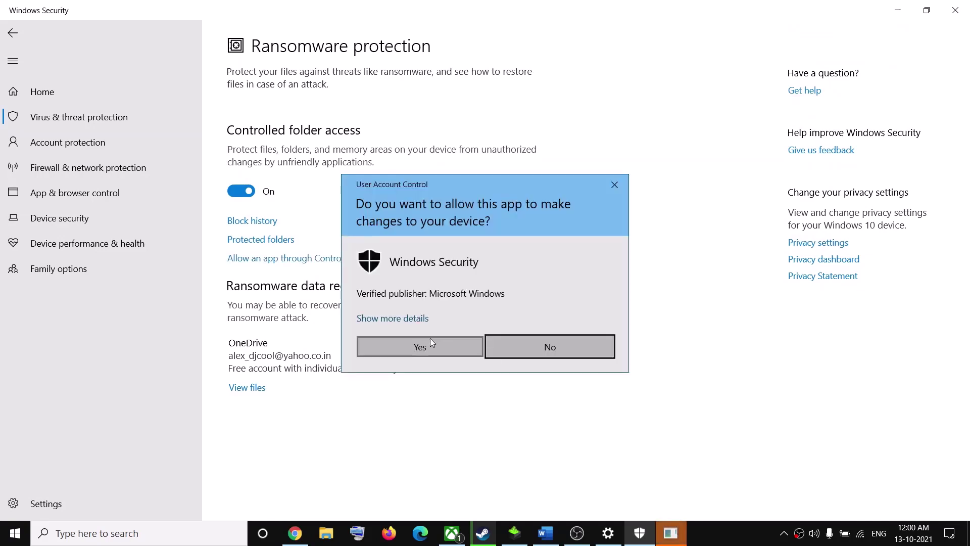
{"action": "left_click", "coordinate": [430, 343]}
{"action": "left_click", "coordinate": [314, 86]}
Browse all apps and look for the game in C:\Program Files (x86)\Steam\steamapps\common
{"action": "left_click", "coordinate": [305, 134]}
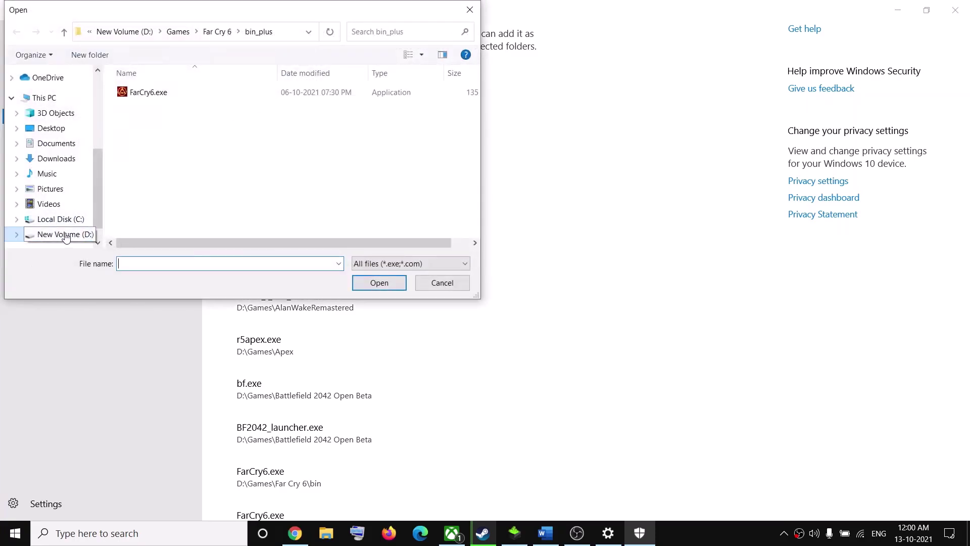
{"action": "left_click", "coordinate": [65, 235]}
{"action": "left_click", "coordinate": [60, 219]}
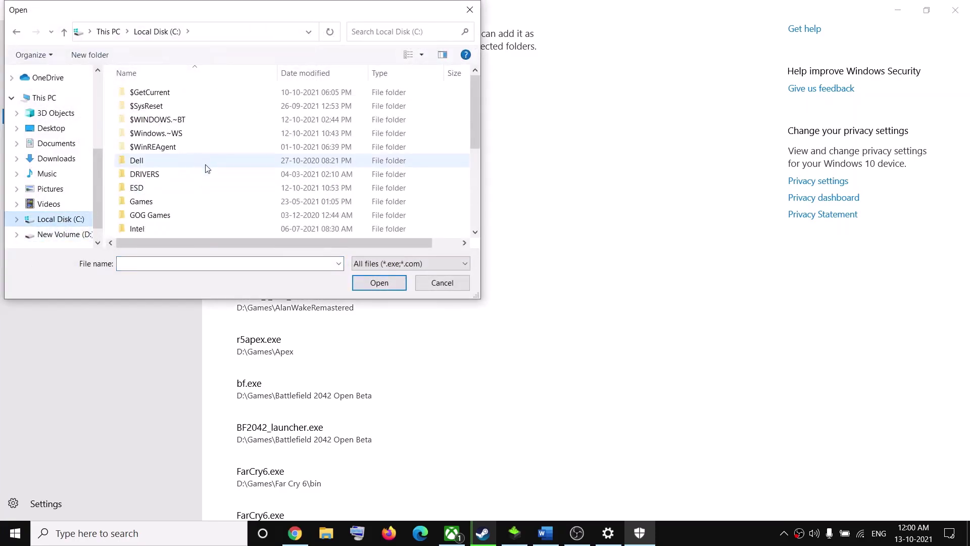
{"action": "scroll", "coordinate": [207, 169], "scroll_direction": "down", "scroll_amount": 2}
{"action": "scroll", "coordinate": [205, 177], "scroll_direction": "down", "scroll_amount": 1}
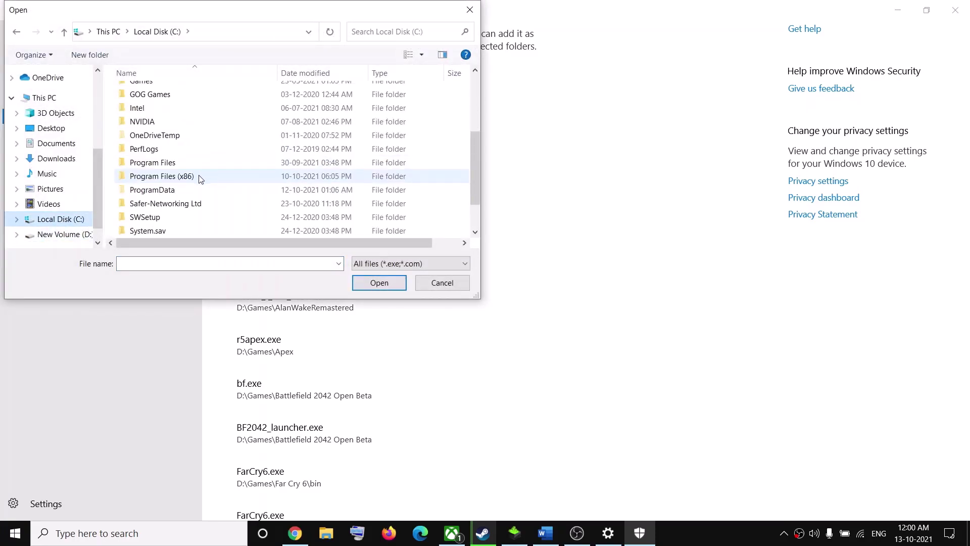
{"action": "double_click", "coordinate": [165, 177]}
{"action": "scroll", "coordinate": [227, 162], "scroll_direction": "down", "scroll_amount": 2}
{"action": "scroll", "coordinate": [215, 174], "scroll_direction": "down", "scroll_amount": 3}
{"action": "scroll", "coordinate": [208, 184], "scroll_direction": "down", "scroll_amount": 1}
{"action": "double_click", "coordinate": [210, 204]}
{"action": "scroll", "coordinate": [211, 164], "scroll_direction": "down", "scroll_amount": 2}
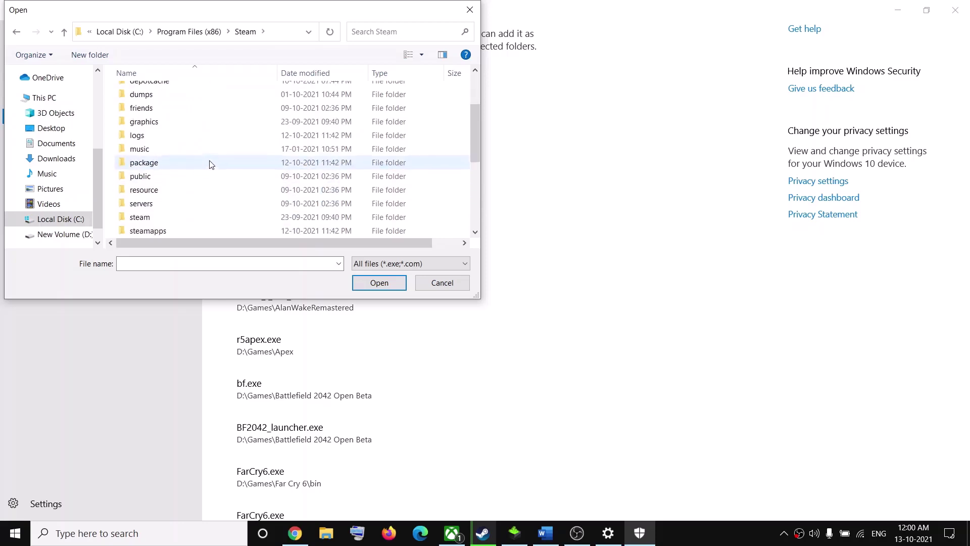
{"action": "scroll", "coordinate": [212, 164], "scroll_direction": "down", "scroll_amount": 2}
{"action": "double_click", "coordinate": [210, 150]}
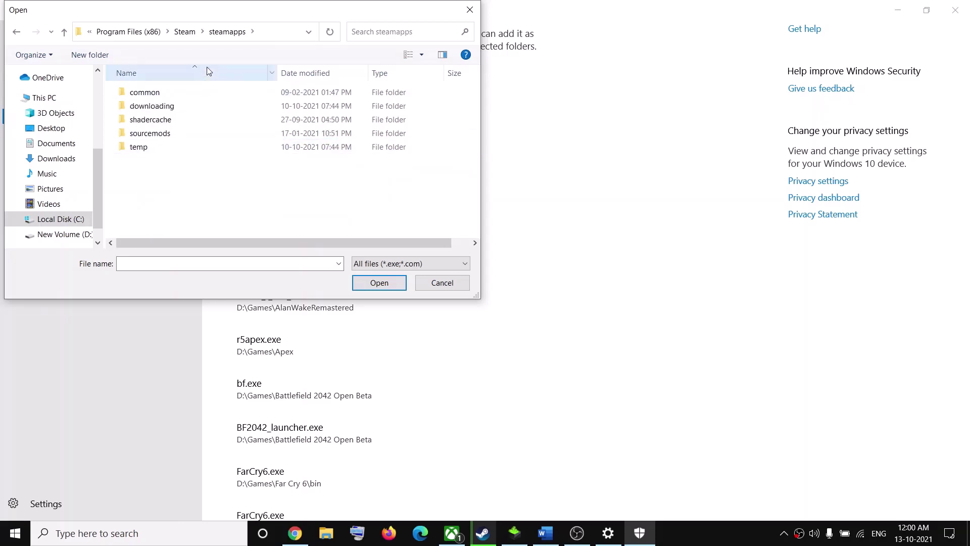
{"action": "double_click", "coordinate": [165, 95]}
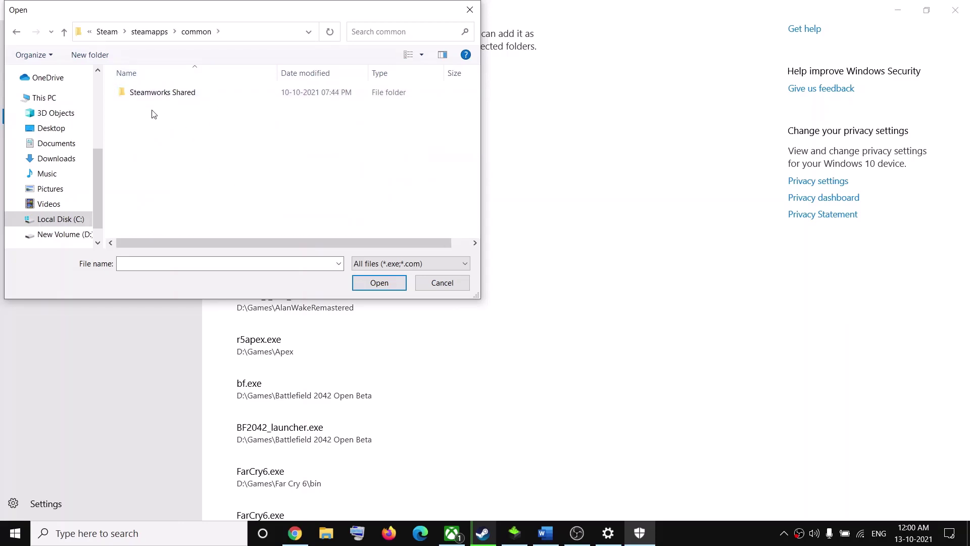
Add Back4Blood.exe from D:\SteamLibrary\steamapps\common\Back 4 Blood as an allowed app
{"action": "left_click", "coordinate": [56, 234]}
{"action": "scroll", "coordinate": [164, 192], "scroll_direction": "down", "scroll_amount": 3}
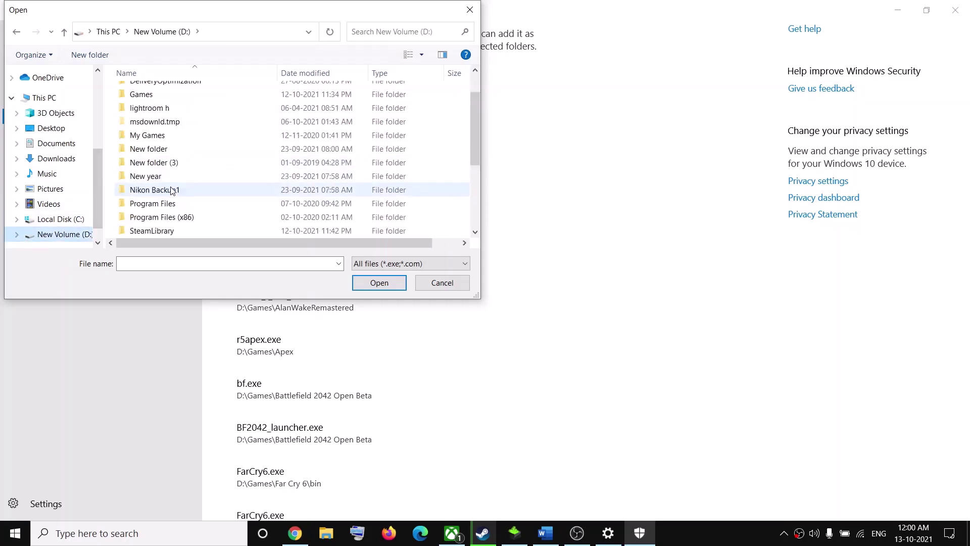
{"action": "double_click", "coordinate": [166, 148]}
{"action": "double_click", "coordinate": [175, 96]}
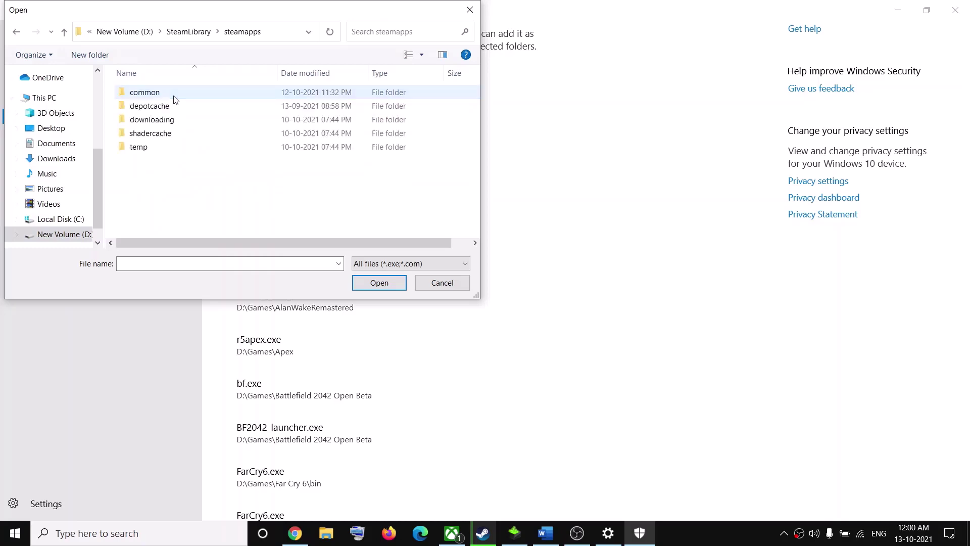
{"action": "double_click", "coordinate": [154, 95]}
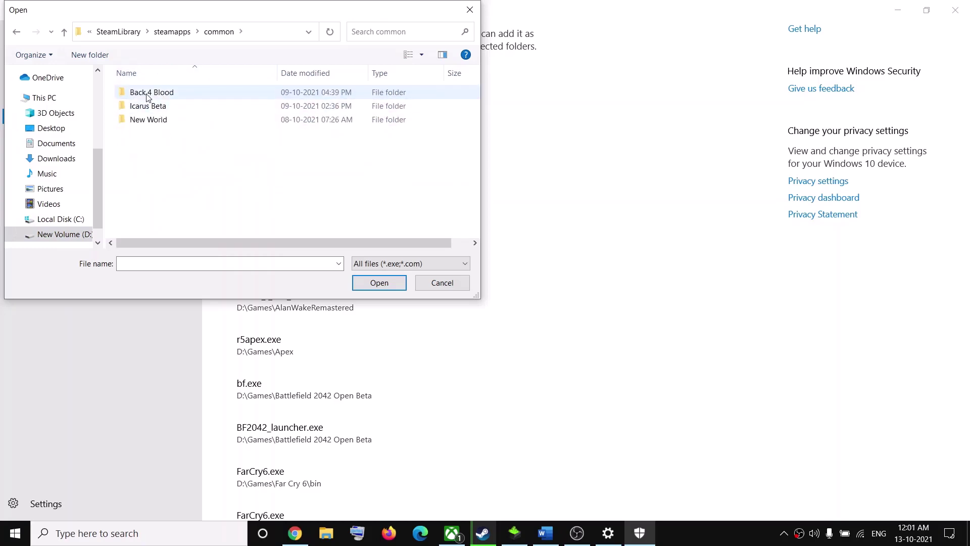
{"action": "double_click", "coordinate": [147, 95]}
{"action": "left_click", "coordinate": [177, 151]}
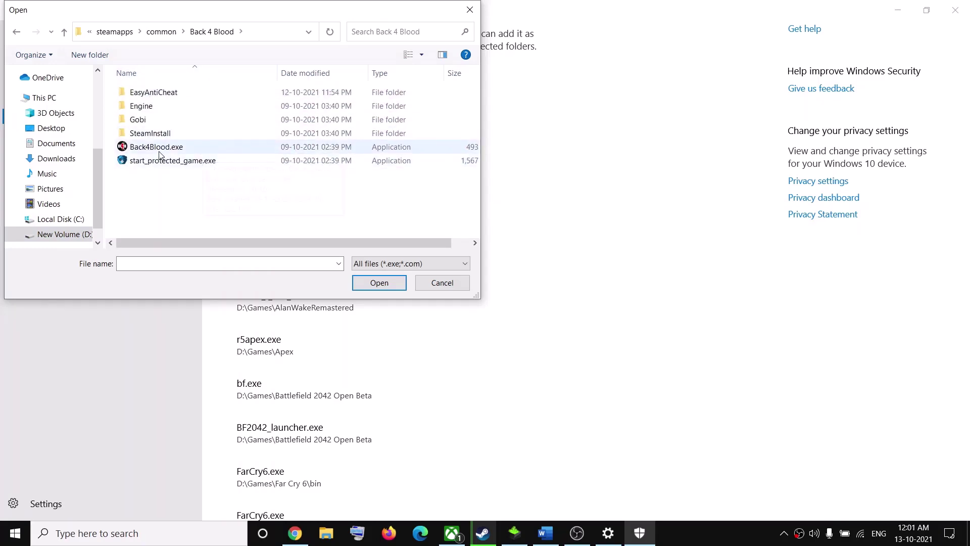
{"action": "left_click", "coordinate": [380, 284]}
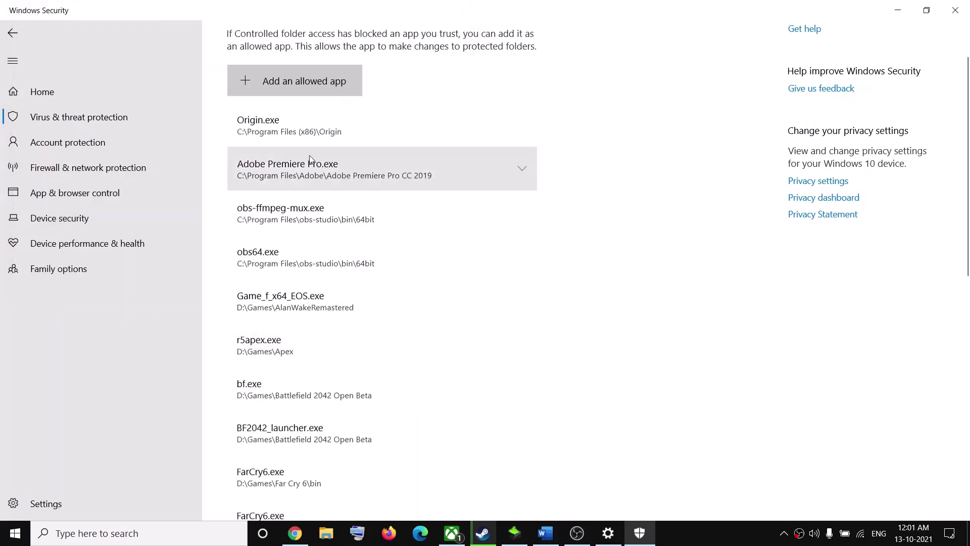
Highlight the 'disable it' advice in the Word guide's Step 1, then return to Windows Security settings
{"action": "left_click", "coordinate": [908, 11]}
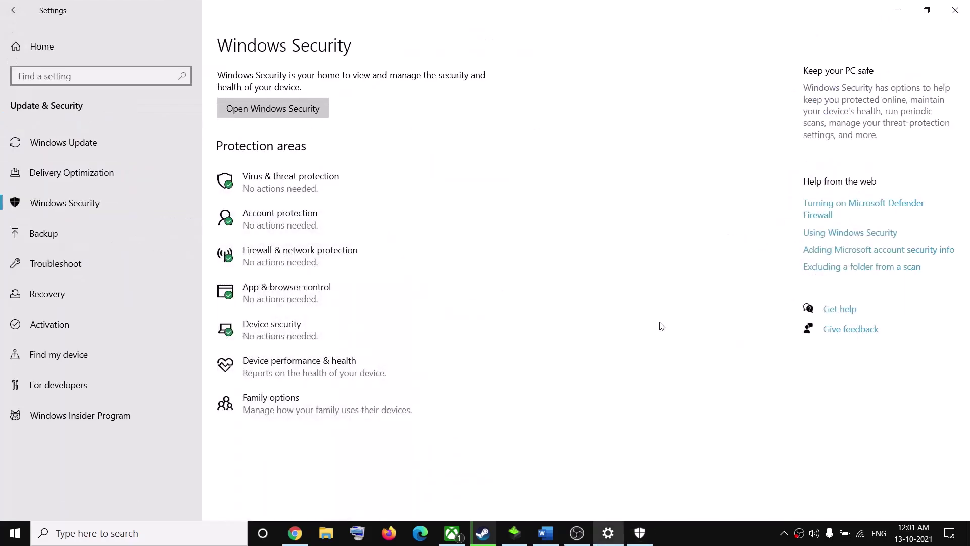
{"action": "left_click", "coordinate": [545, 533]}
{"action": "left_click_drag", "start_coordinate": [343, 355], "coordinate": [476, 355]}
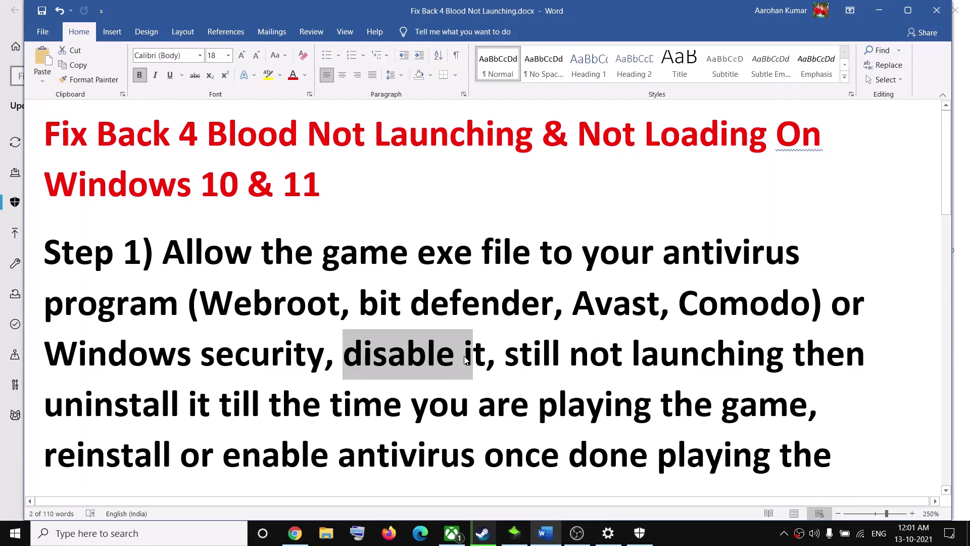
{"action": "left_click", "coordinate": [608, 533]}
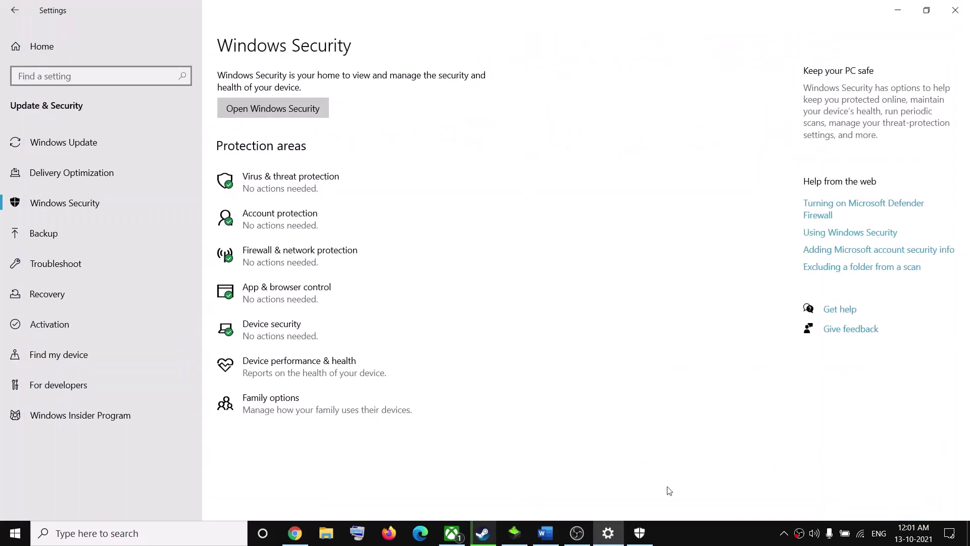
Switch Controlled folder access Off then On, approving each administrator prompt, and minimize Windows Security
{"action": "left_click", "coordinate": [283, 184]}
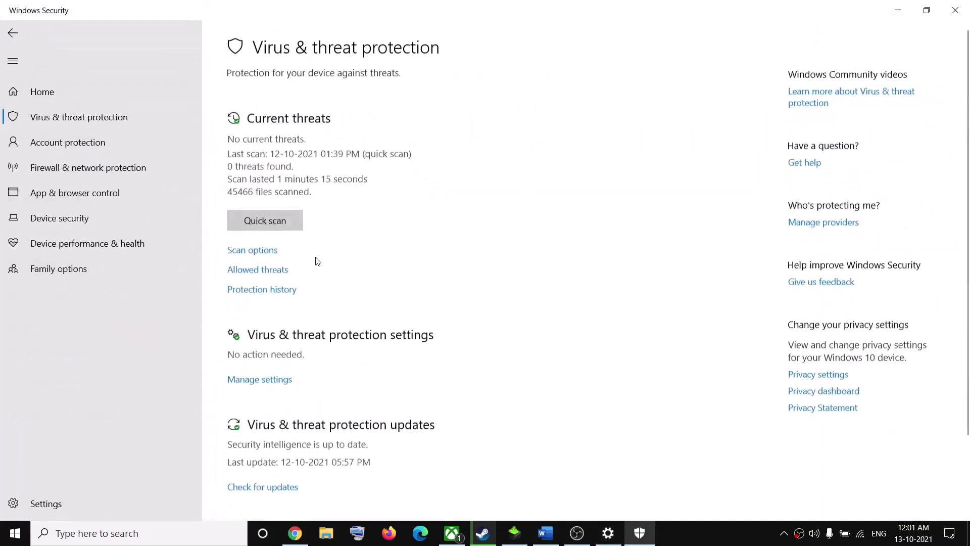
{"action": "scroll", "coordinate": [331, 368], "scroll_direction": "down", "scroll_amount": 2}
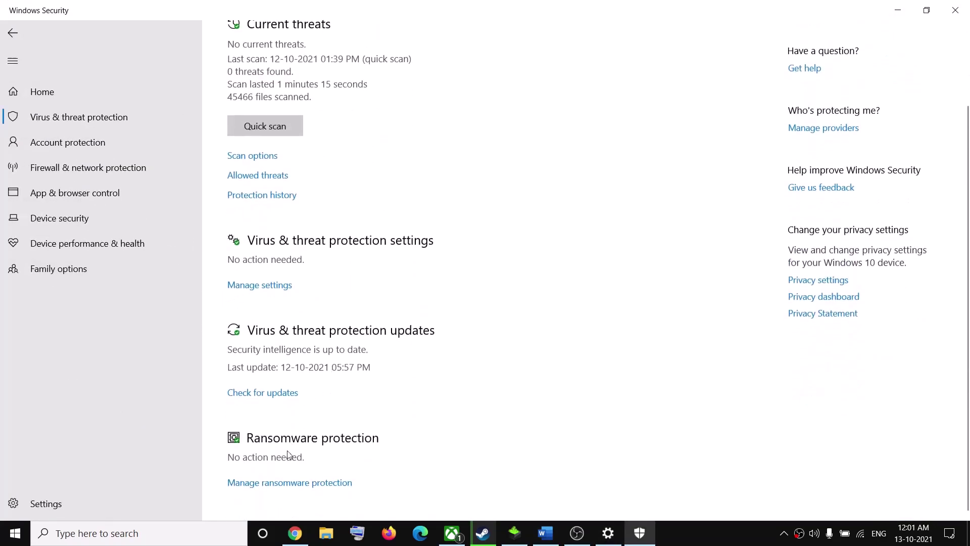
{"action": "left_click", "coordinate": [268, 514]}
{"action": "left_click", "coordinate": [241, 190]}
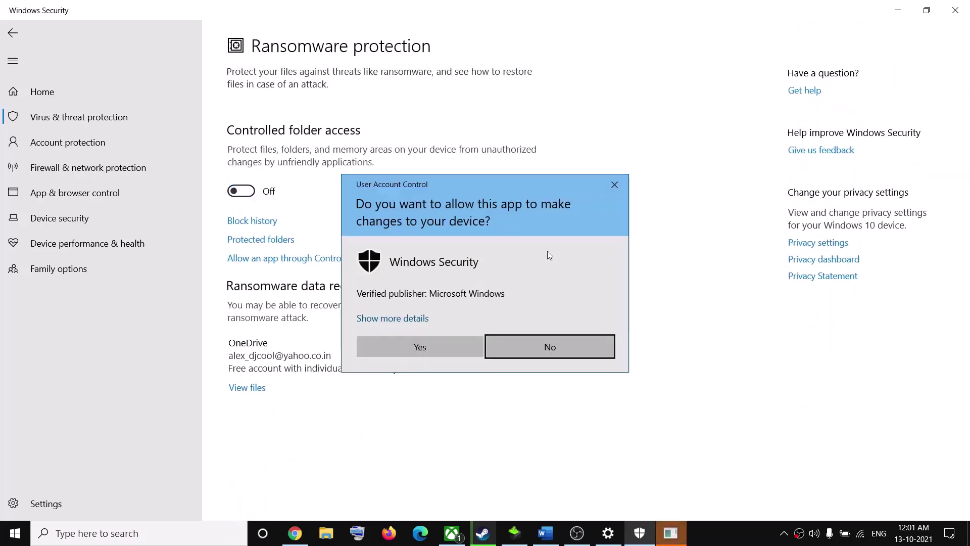
{"action": "left_click", "coordinate": [426, 347]}
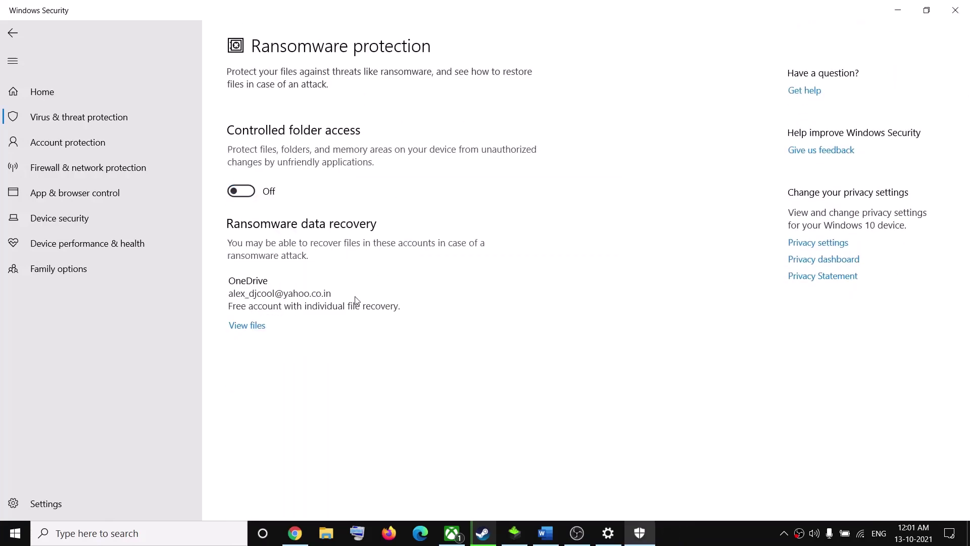
{"action": "left_click", "coordinate": [241, 191]}
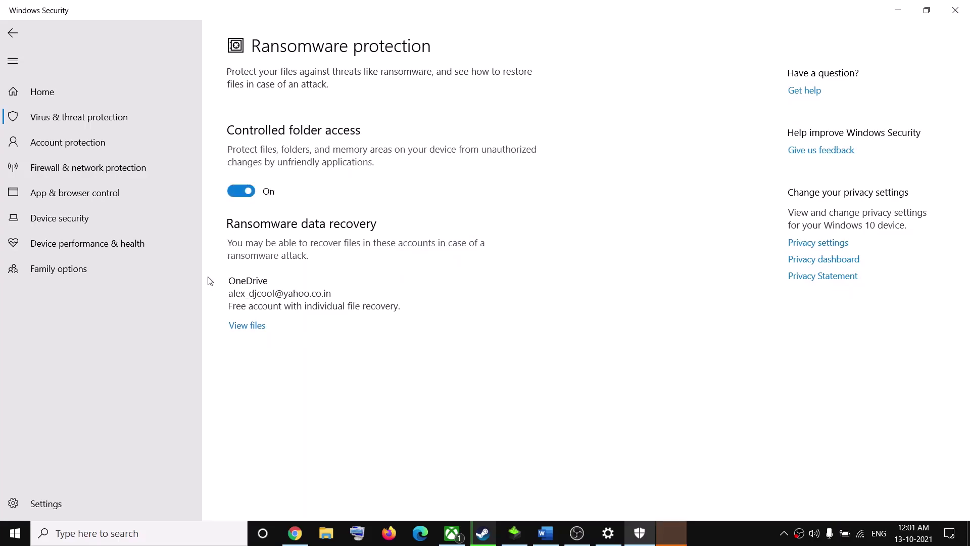
{"action": "left_click", "coordinate": [399, 353]}
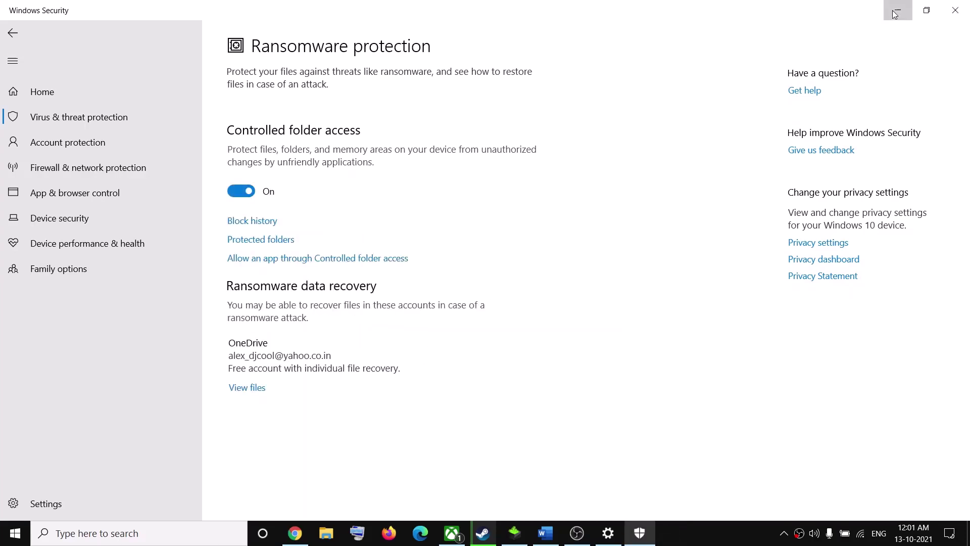
{"action": "left_click", "coordinate": [898, 10]}
Bring the Word guide forward and highlight Webroot and bit defender in Step 1's antivirus advice
{"action": "left_click", "coordinate": [545, 530]}
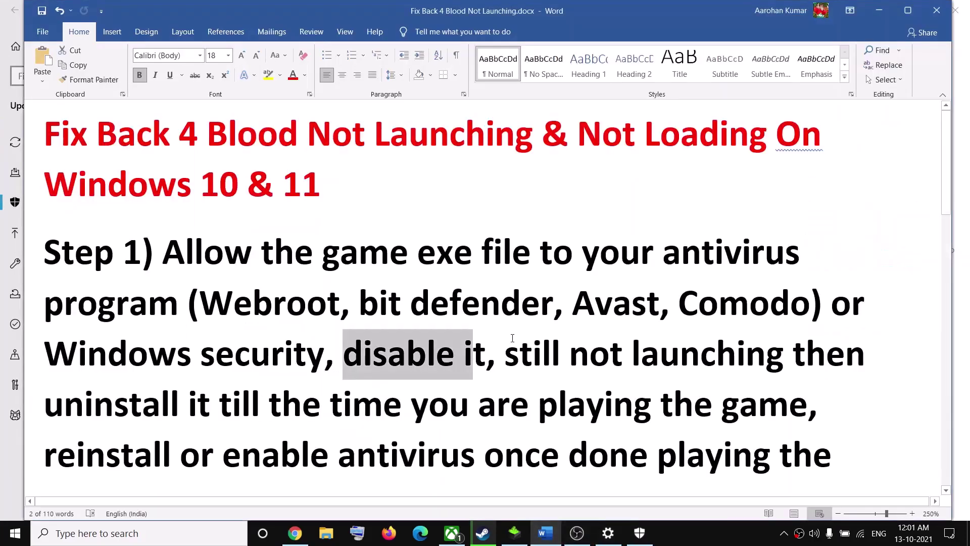
{"action": "scroll", "coordinate": [604, 362], "scroll_direction": "down", "scroll_amount": 3}
{"action": "left_click_drag", "start_coordinate": [504, 278], "coordinate": [476, 333]}
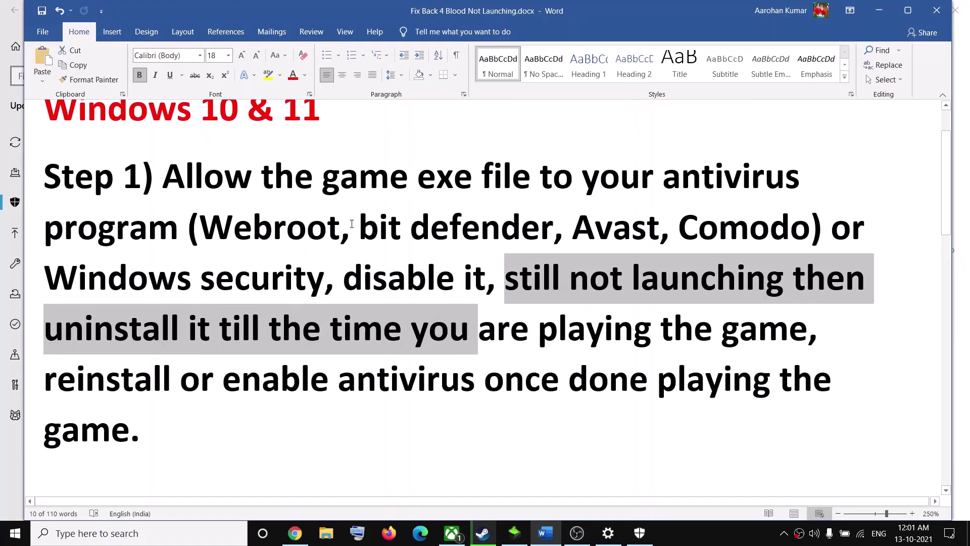
{"action": "left_click_drag", "start_coordinate": [202, 222], "coordinate": [555, 227]}
Show Bless Unleashed's Uninstall button in Settings' Apps & features list, then minimize Settings
{"action": "left_click", "coordinate": [14, 533]}
{"action": "left_click", "coordinate": [30, 477]}
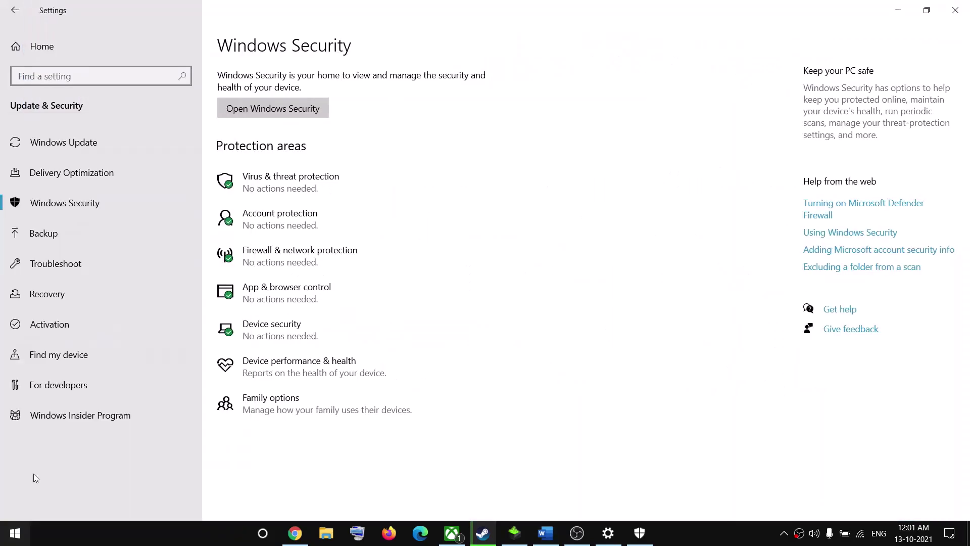
{"action": "left_click", "coordinate": [241, 116]}
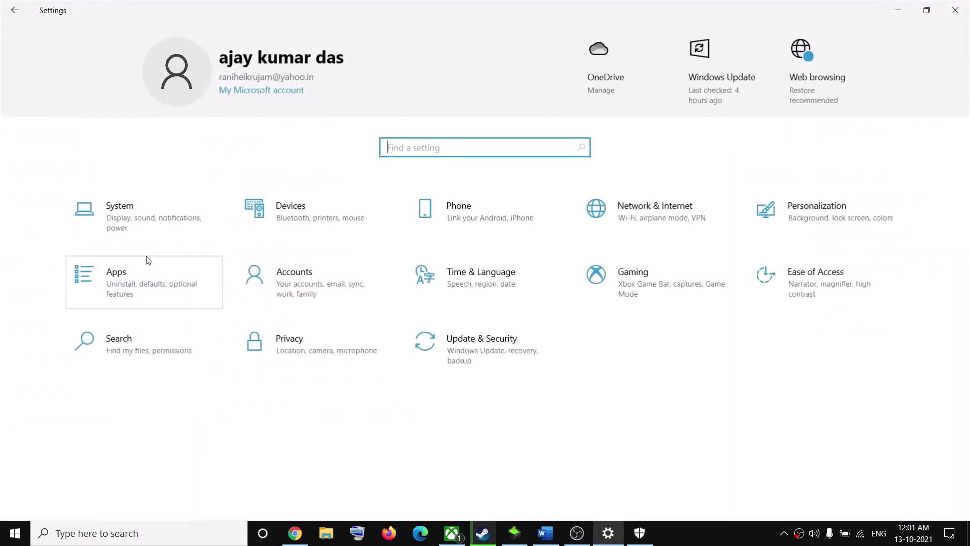
{"action": "left_click", "coordinate": [147, 266]}
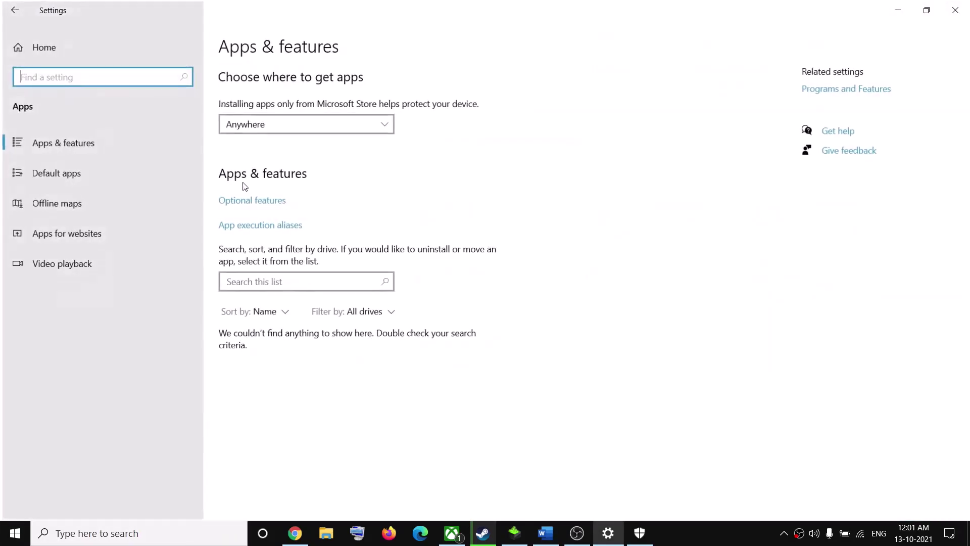
{"action": "left_click", "coordinate": [71, 146]}
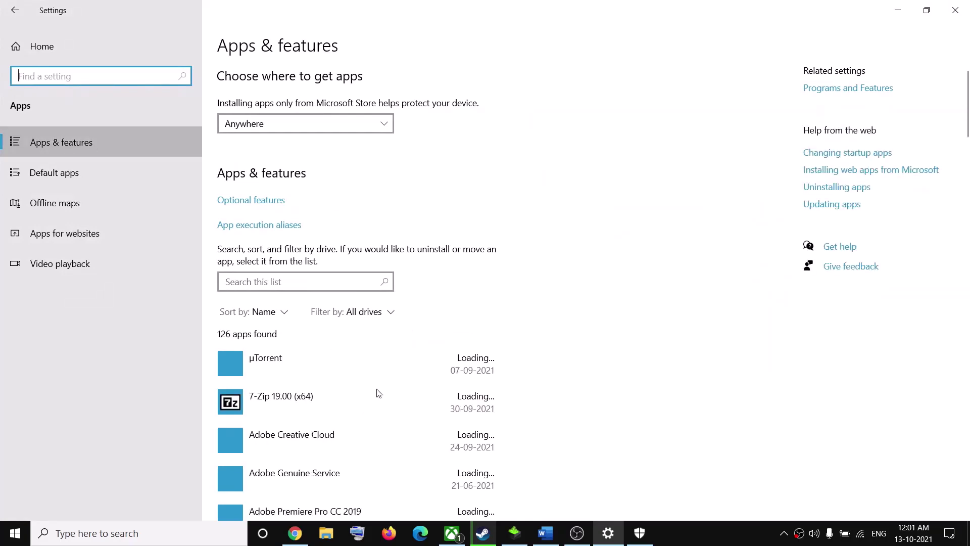
{"action": "scroll", "coordinate": [402, 389], "scroll_direction": "down", "scroll_amount": 10}
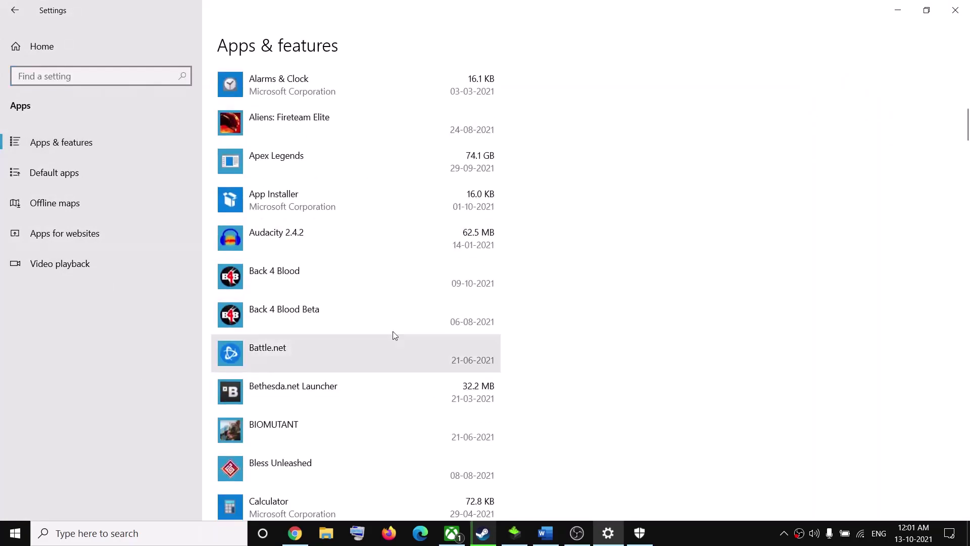
{"action": "scroll", "coordinate": [354, 268], "scroll_direction": "down", "scroll_amount": 3}
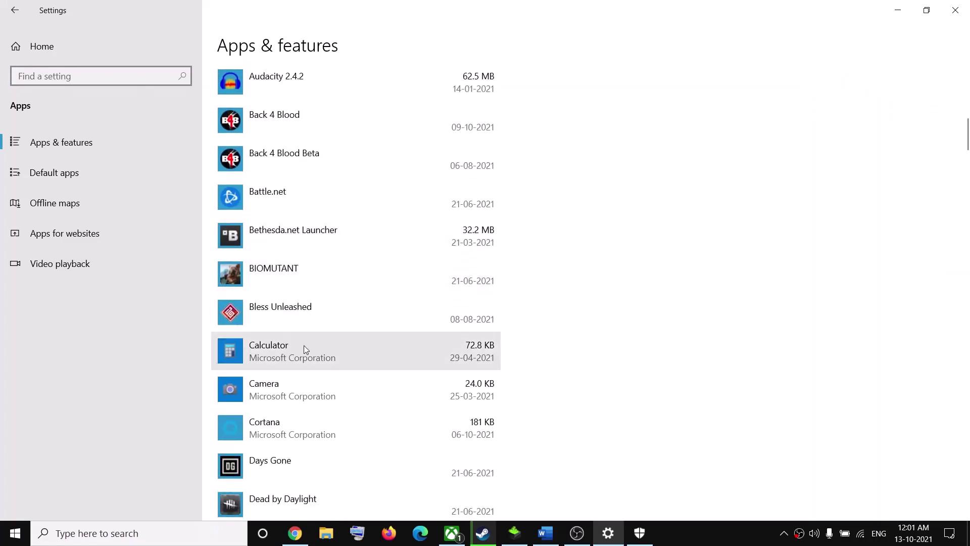
{"action": "left_click", "coordinate": [344, 318]}
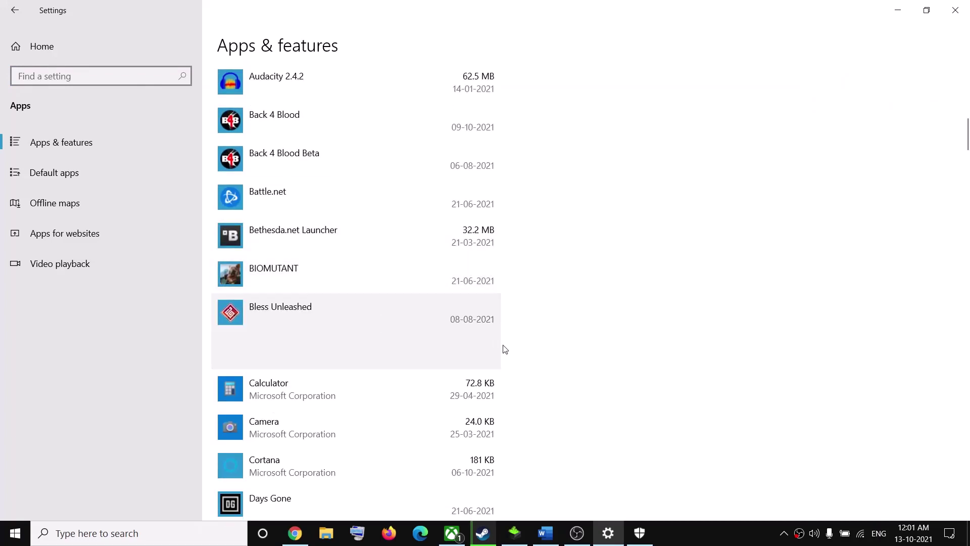
{"action": "scroll", "coordinate": [341, 364], "scroll_direction": "down", "scroll_amount": 5}
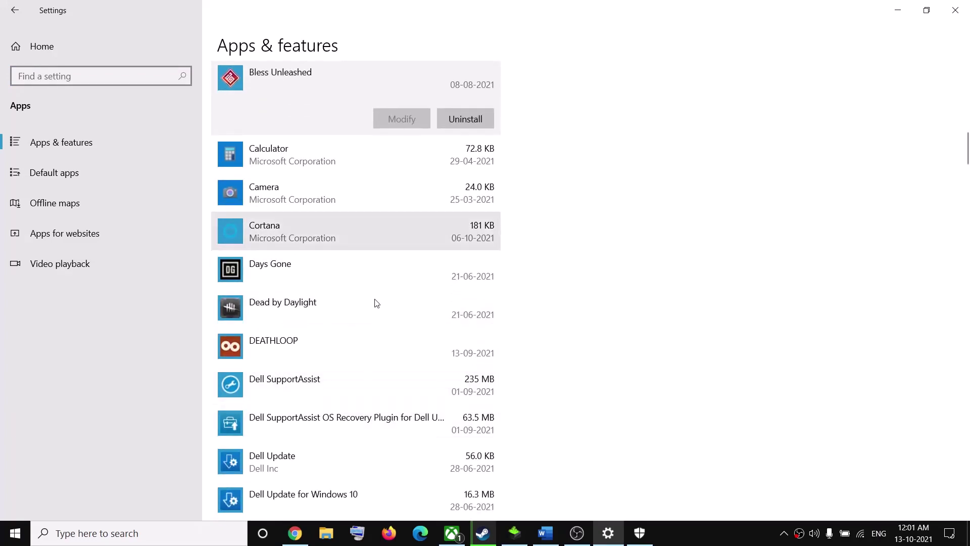
{"action": "left_click", "coordinate": [896, 11]}
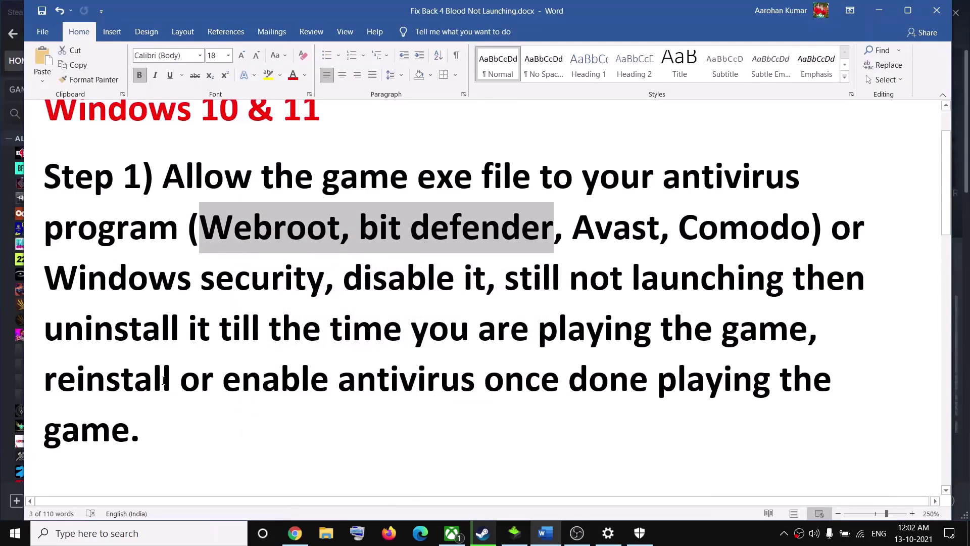
Highlight Step 1's 'playing the game' and reinstall-antivirus advice, then select the 'Repair EAC' heading
{"action": "left_click_drag", "start_coordinate": [539, 328], "coordinate": [808, 328]}
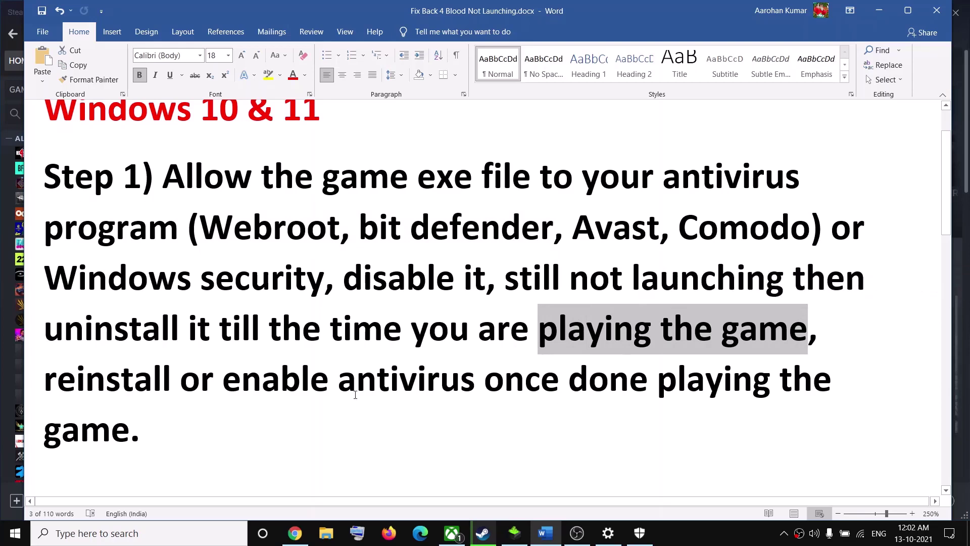
{"action": "left_click_drag", "start_coordinate": [106, 376], "coordinate": [652, 379]}
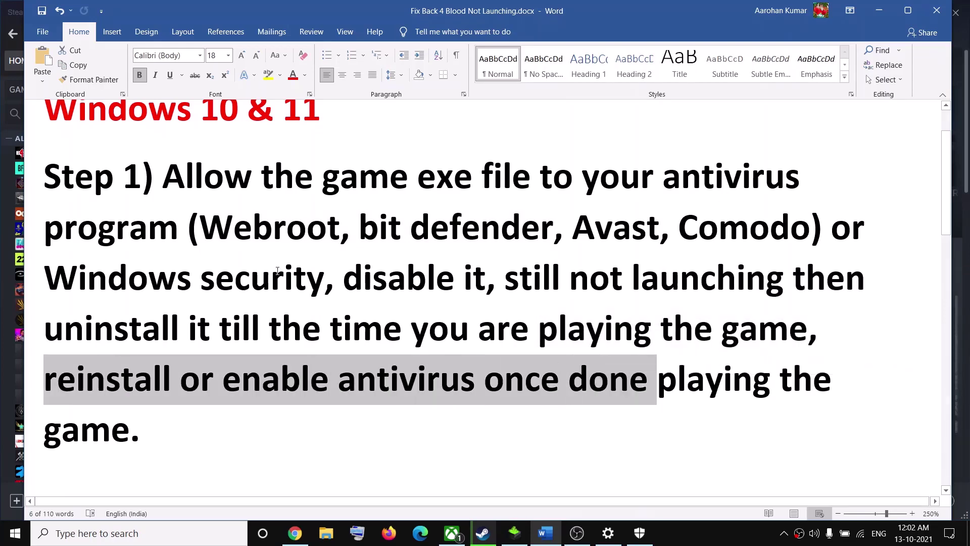
{"action": "left_click_drag", "start_coordinate": [152, 439], "coordinate": [167, 190]}
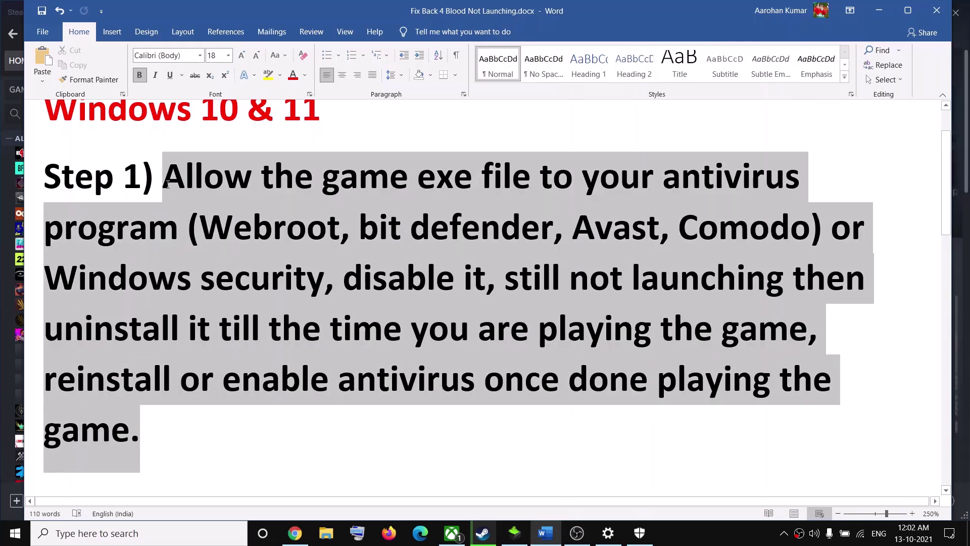
{"action": "scroll", "coordinate": [451, 348], "scroll_direction": "down", "scroll_amount": 5}
{"action": "scroll", "coordinate": [207, 371], "scroll_direction": "up", "scroll_amount": 1}
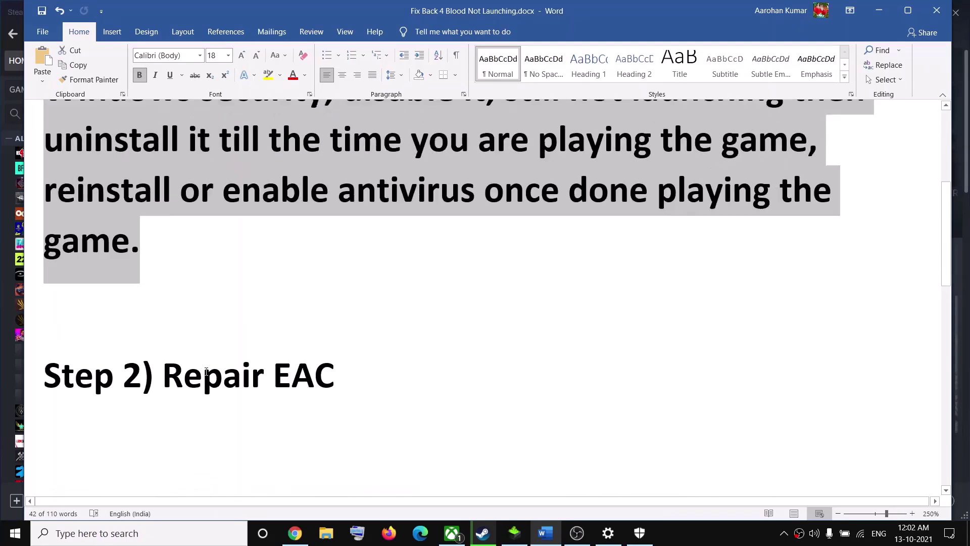
{"action": "scroll", "coordinate": [206, 371], "scroll_direction": "up", "scroll_amount": 1}
{"action": "left_click_drag", "start_coordinate": [163, 414], "coordinate": [339, 416]}
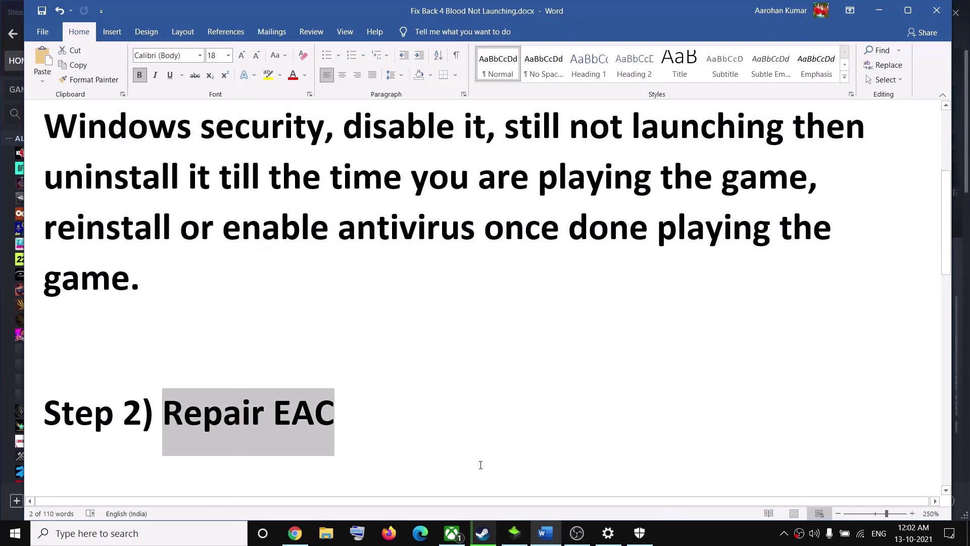
From Back 4 Blood's Manage menu in the Steam library, choose Browse local files
{"action": "left_click", "coordinate": [483, 531]}
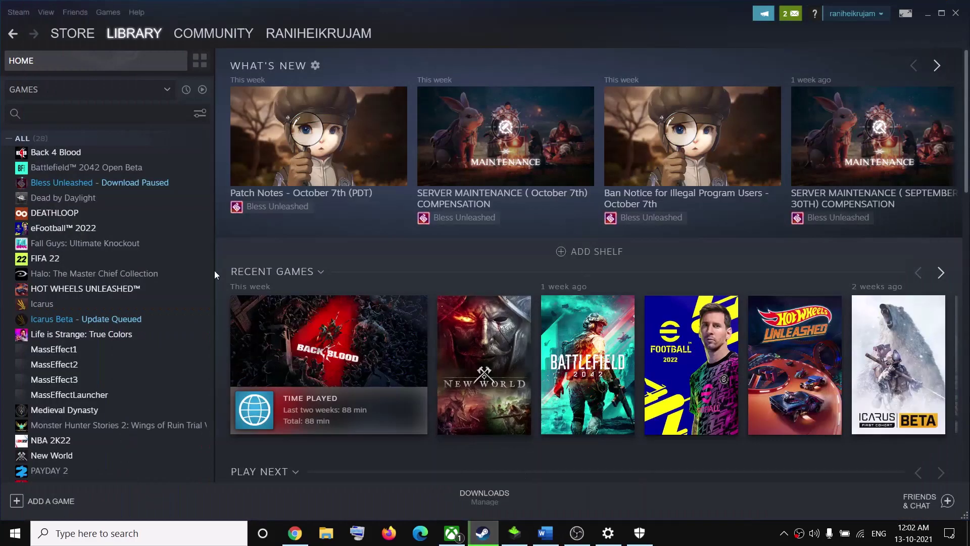
{"action": "right_click", "coordinate": [51, 156]}
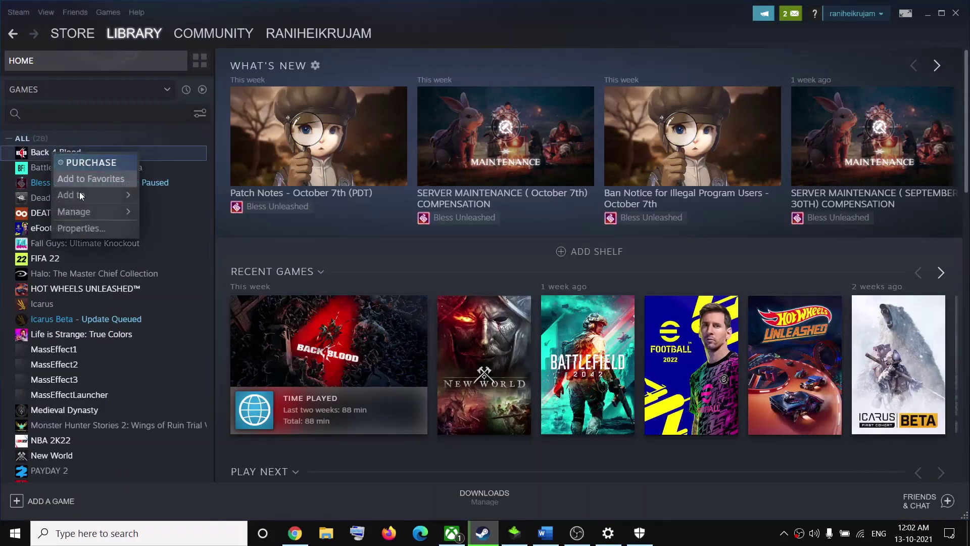
{"action": "mouse_move", "coordinate": [84, 211]}
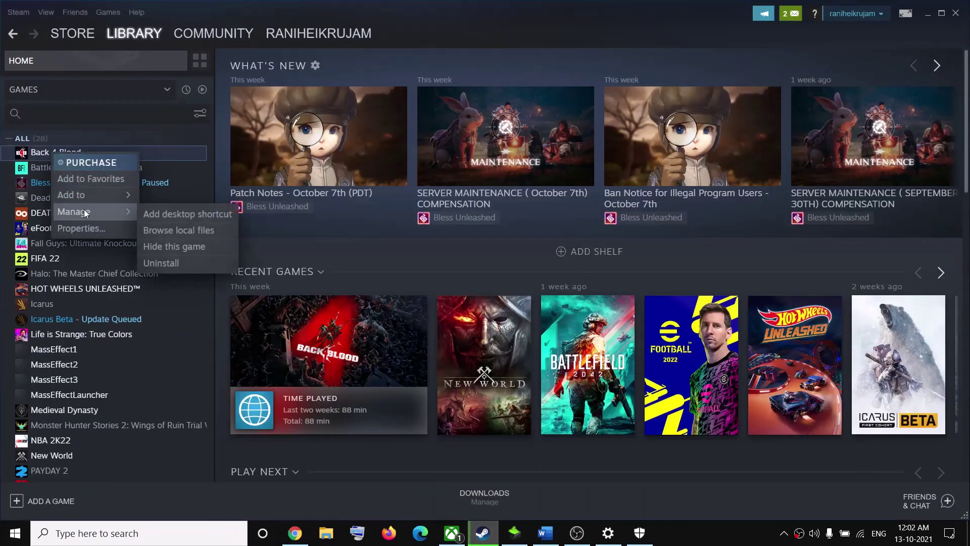
{"action": "left_click", "coordinate": [190, 228]}
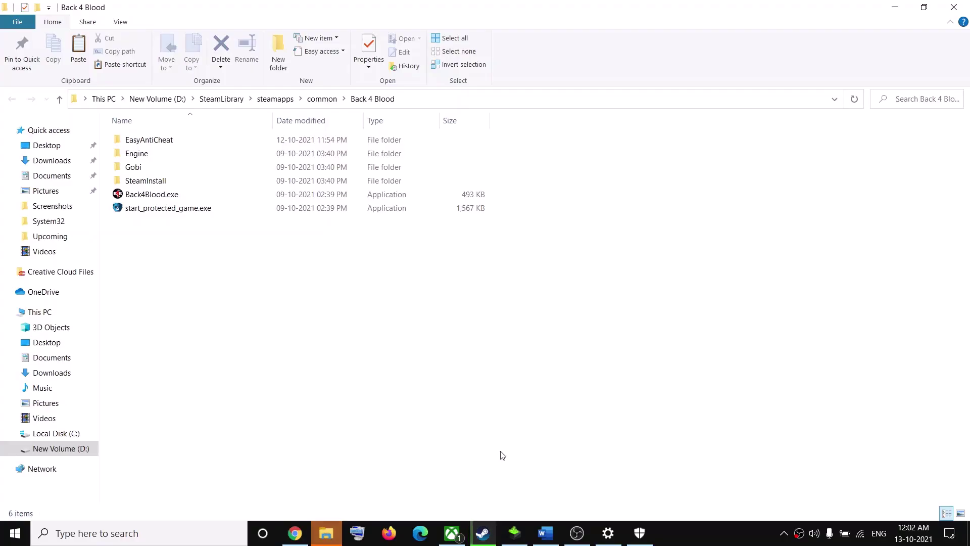
Run EasyAntiCheat_EOS_Setup.exe from the game's EasyAntiCheat folder as administrator
{"action": "left_click", "coordinate": [144, 140]}
{"action": "double_click", "coordinate": [167, 145]}
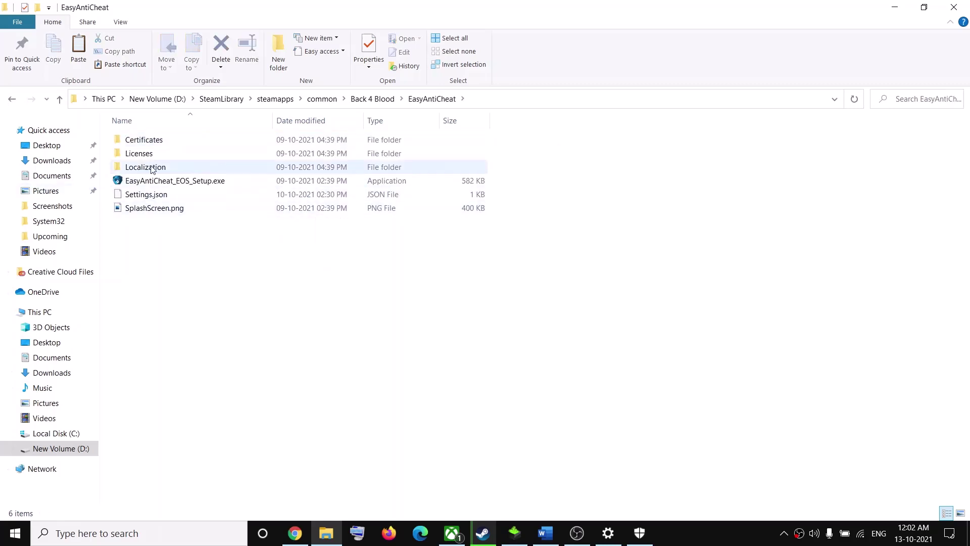
{"action": "left_click", "coordinate": [155, 182]}
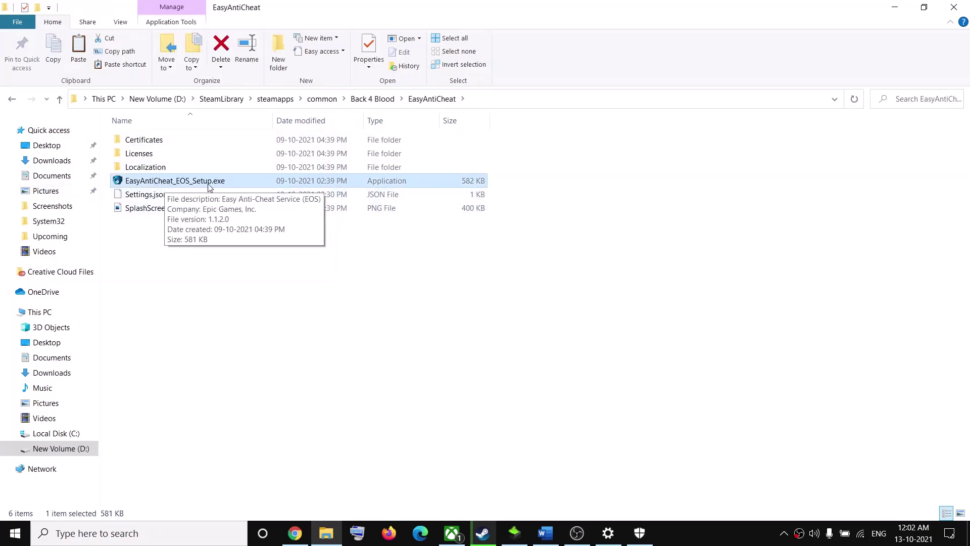
{"action": "right_click", "coordinate": [257, 197]}
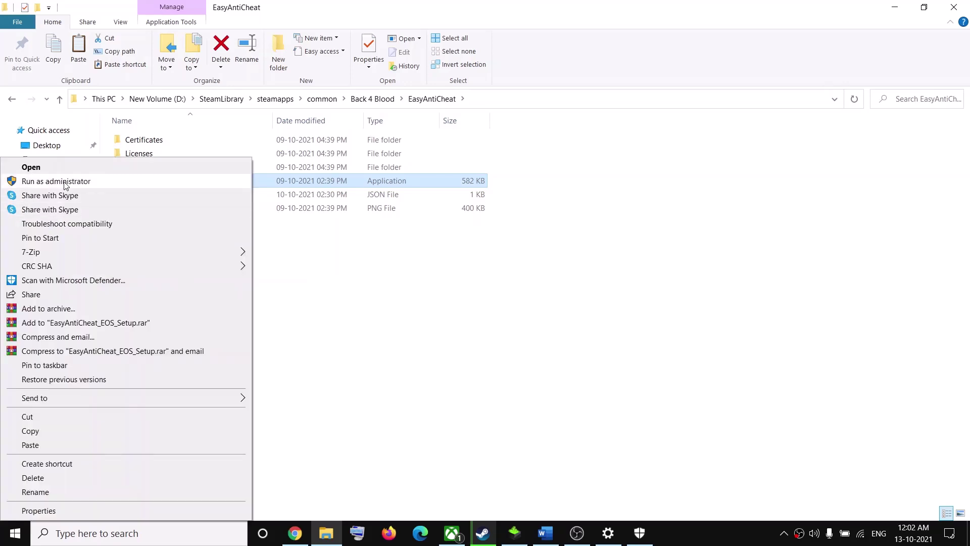
{"action": "left_click", "coordinate": [103, 181]}
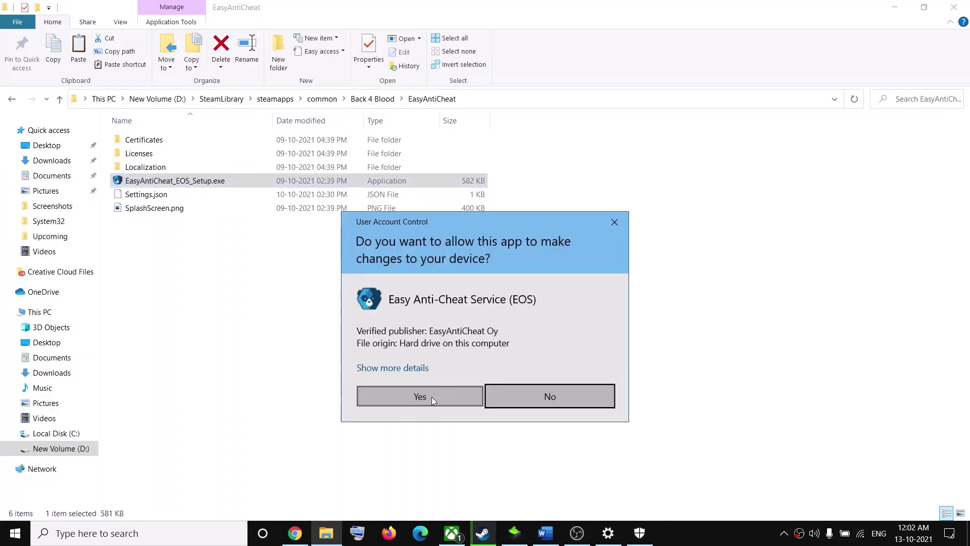
Approve the permission prompt, review the Easy Anti-Cheat game list keeping New World, then close setup
{"action": "left_click", "coordinate": [432, 397]}
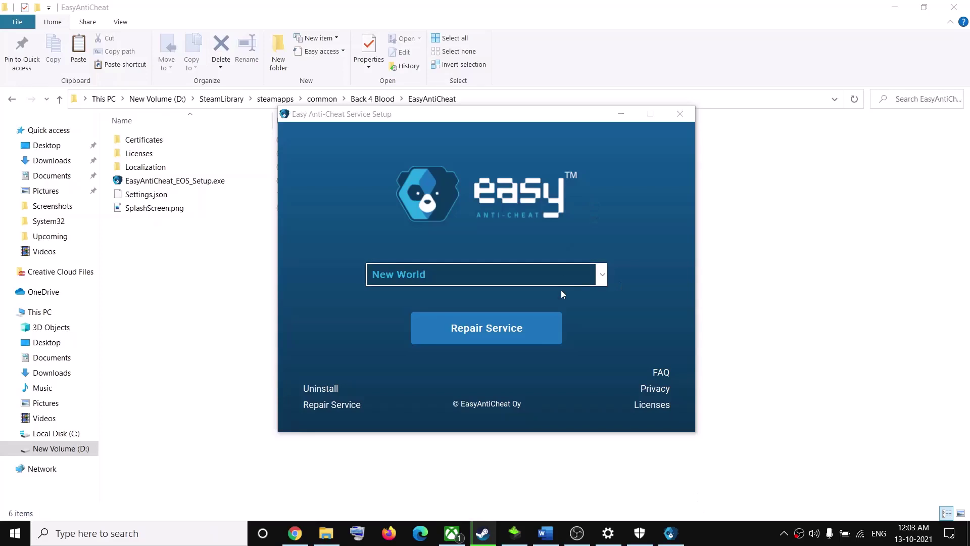
{"action": "left_click", "coordinate": [603, 275]}
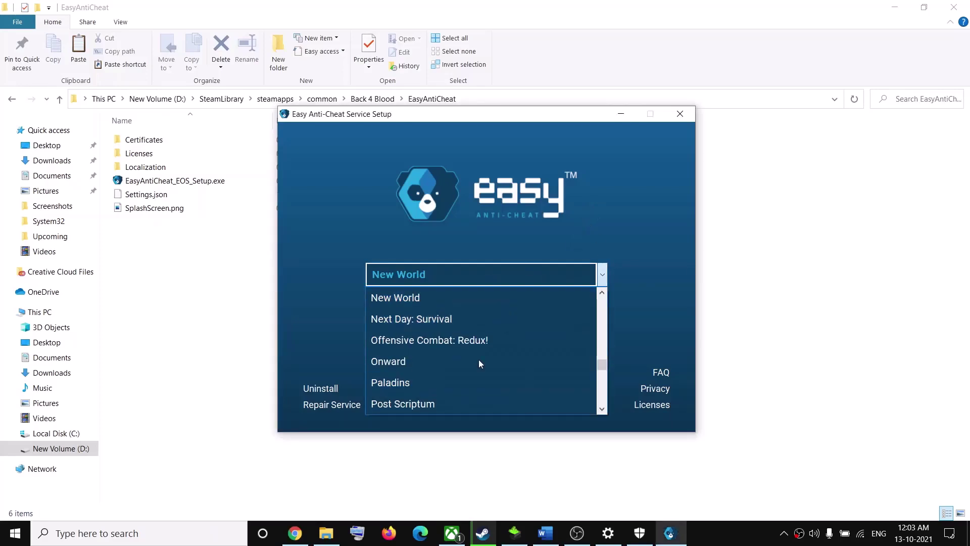
{"action": "left_click", "coordinate": [541, 297]}
{"action": "left_click", "coordinate": [603, 276]}
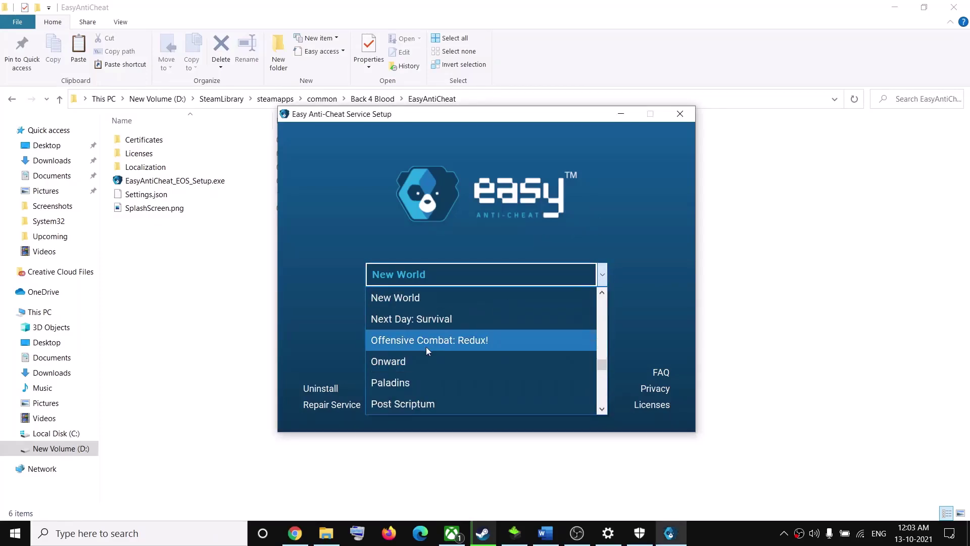
{"action": "left_click", "coordinate": [625, 273]}
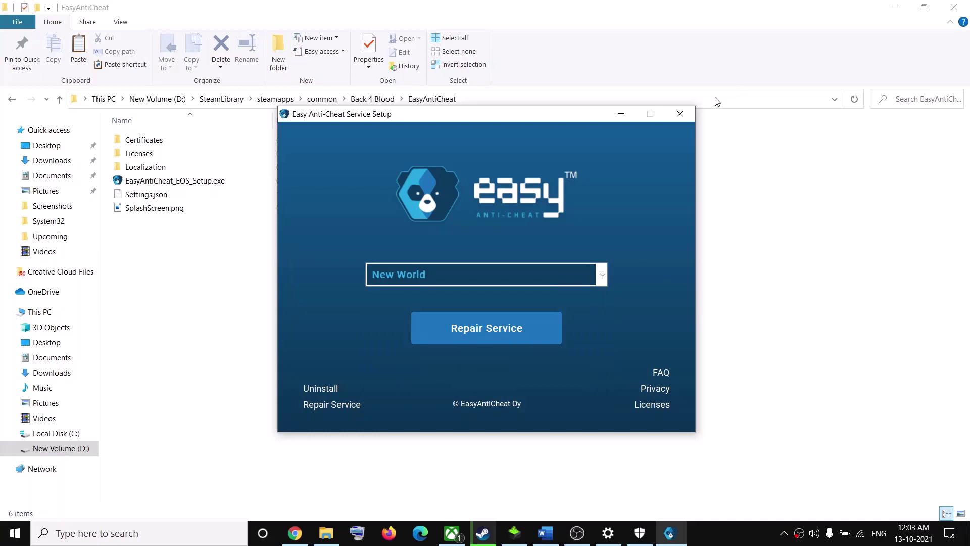
{"action": "left_click", "coordinate": [680, 114]}
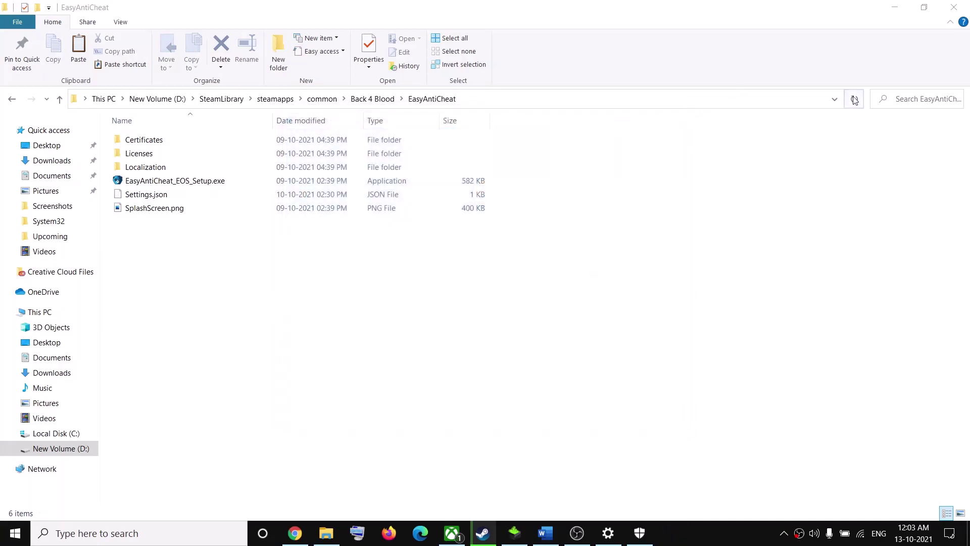
Scroll the Word guide to Step 3 and highlight its verify-game-files instruction
{"action": "left_click", "coordinate": [541, 541]}
{"action": "scroll", "coordinate": [359, 349], "scroll_direction": "down", "scroll_amount": 2}
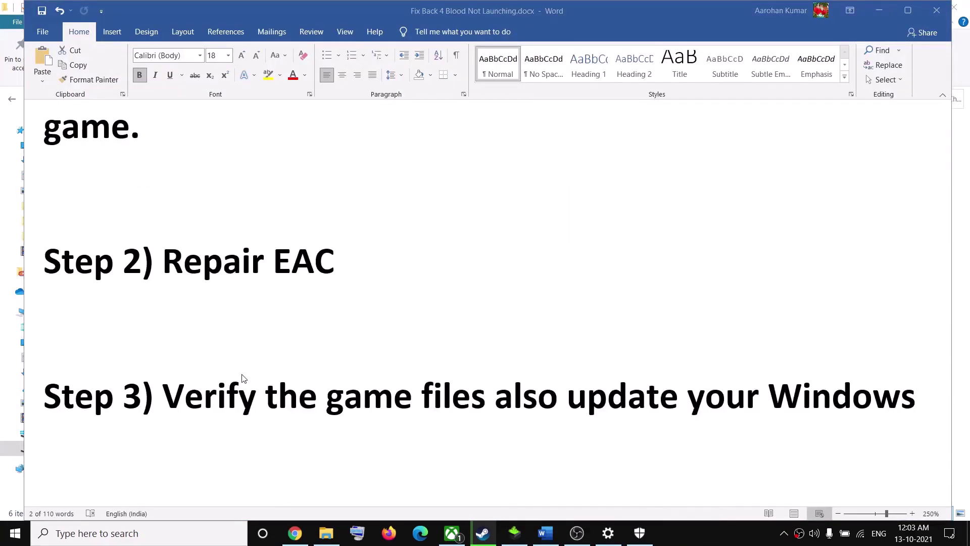
{"action": "left_click_drag", "start_coordinate": [163, 262], "coordinate": [335, 268]}
{"action": "left_click_drag", "start_coordinate": [205, 400], "coordinate": [687, 391]}
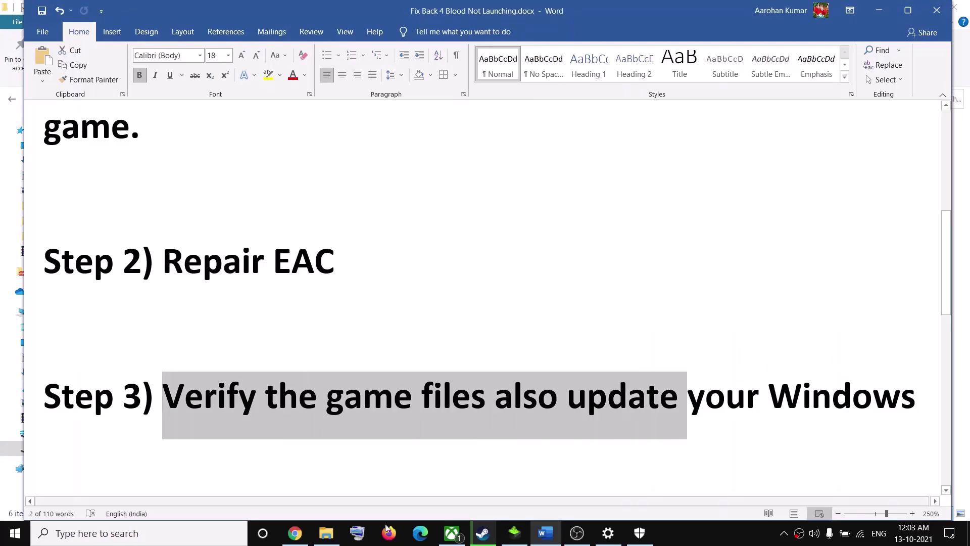
{"action": "left_click", "coordinate": [482, 533]}
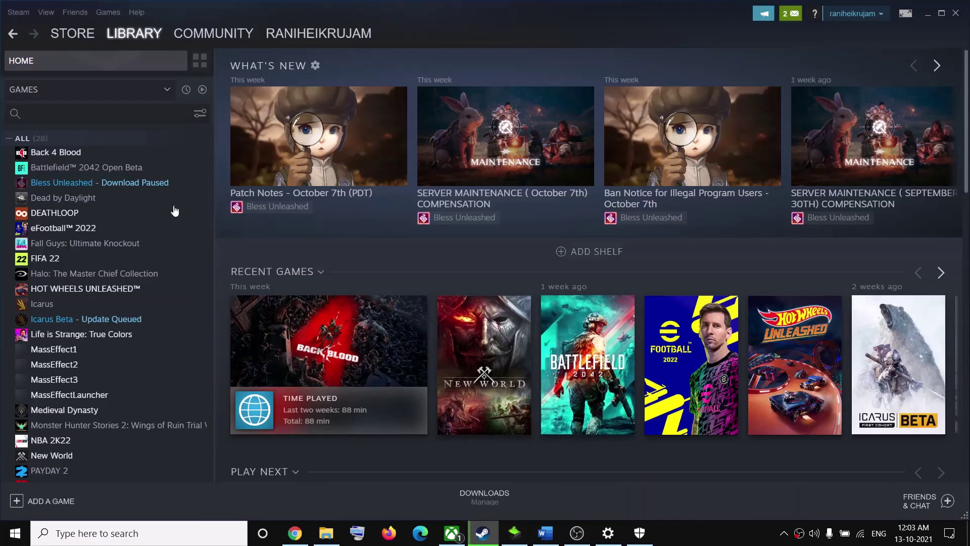
View Back 4 Blood's Local Files properties in Steam, then close them
{"action": "right_click", "coordinate": [66, 154]}
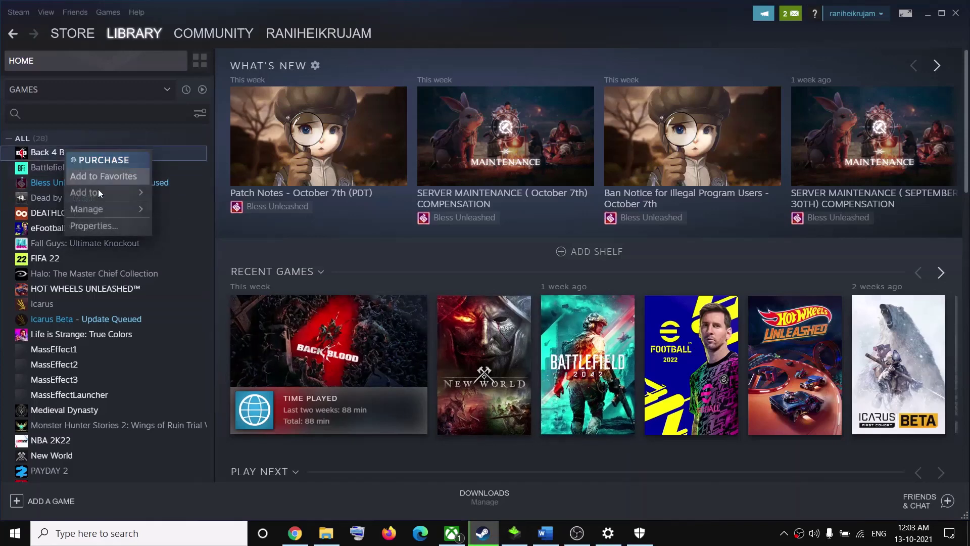
{"action": "left_click", "coordinate": [104, 226]}
{"action": "left_click", "coordinate": [340, 219]}
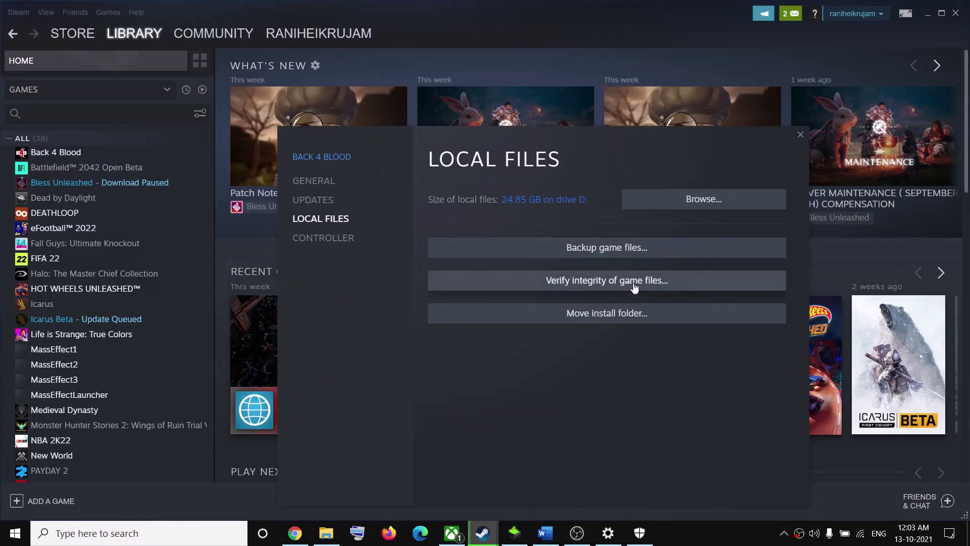
{"action": "left_click", "coordinate": [799, 134]}
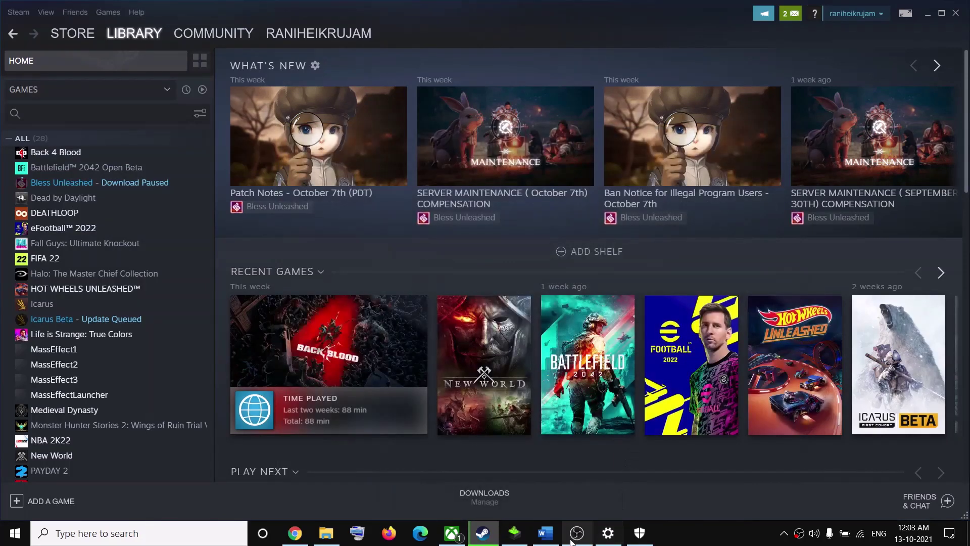
Check Windows Update in Settings to confirm the PC is up to date
{"action": "left_click", "coordinate": [555, 535]}
{"action": "left_click", "coordinate": [547, 399]}
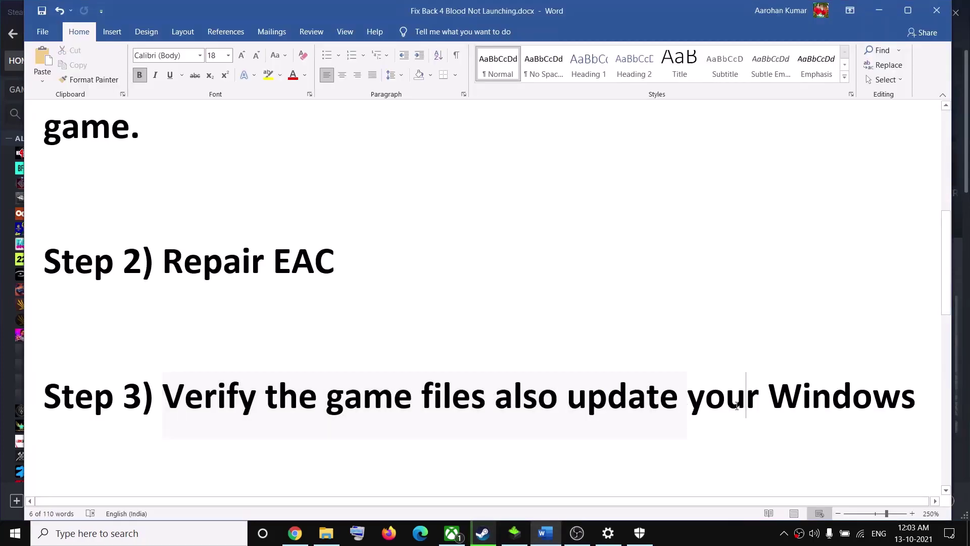
{"action": "left_click", "coordinate": [14, 533]}
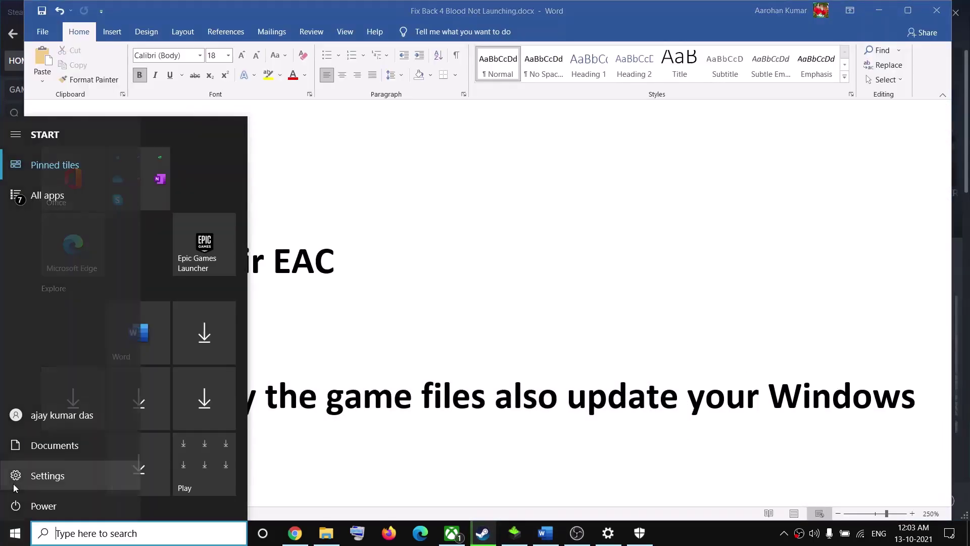
{"action": "left_click", "coordinate": [14, 475]}
{"action": "left_click", "coordinate": [39, 44]}
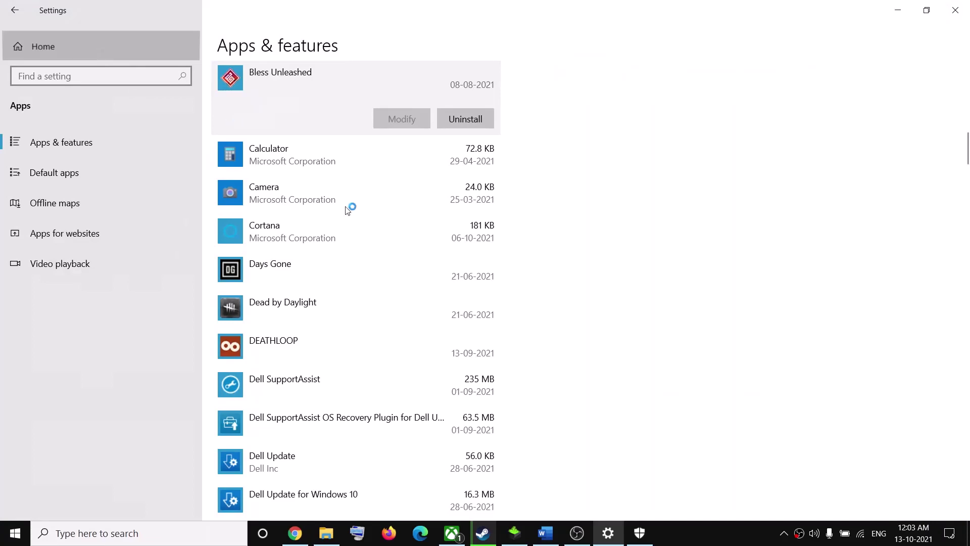
{"action": "left_click", "coordinate": [494, 350]}
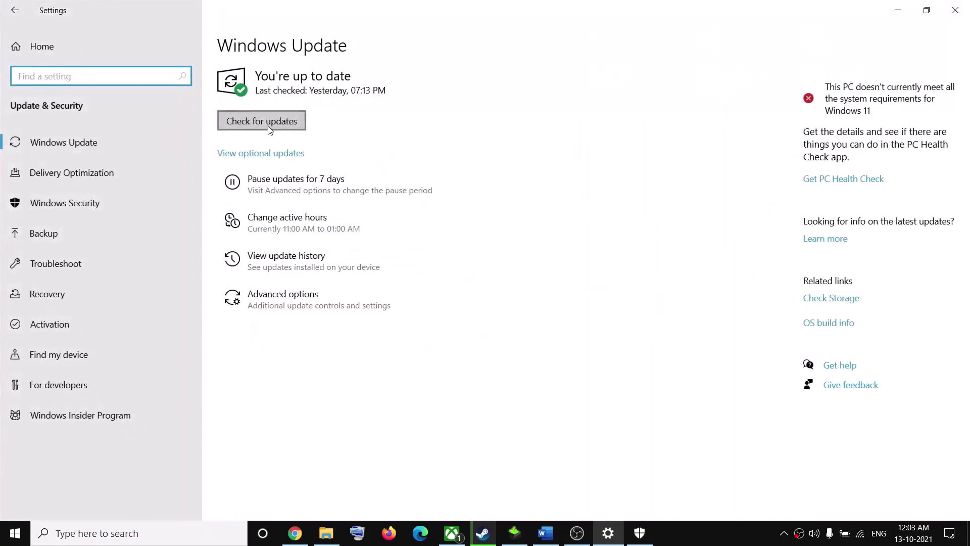
{"action": "left_click", "coordinate": [955, 10]}
Highlight Step 4's gaming-mouse advice to uninstall G Hub / Logitech Gaming Software
{"action": "scroll", "coordinate": [412, 397], "scroll_direction": "down", "scroll_amount": 5}
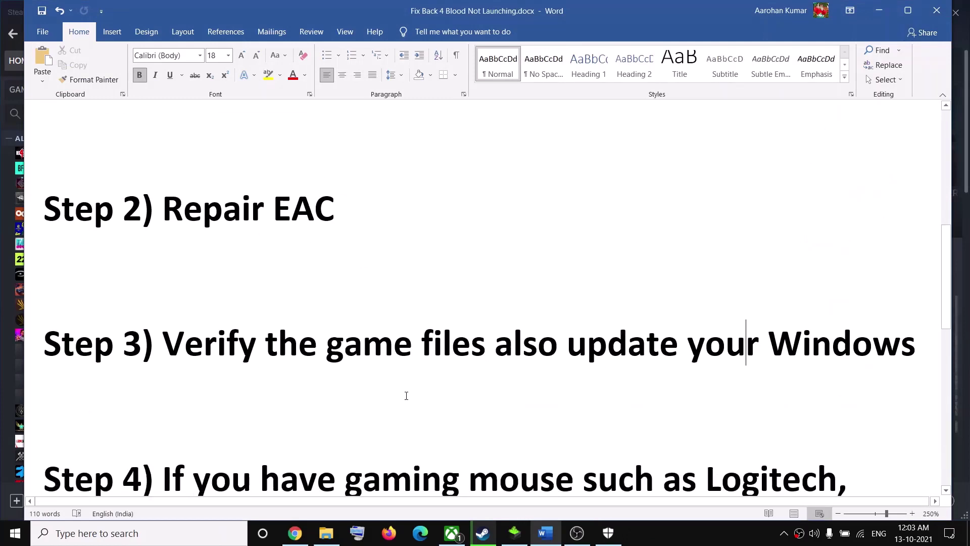
{"action": "scroll", "coordinate": [406, 395], "scroll_direction": "up", "scroll_amount": 2}
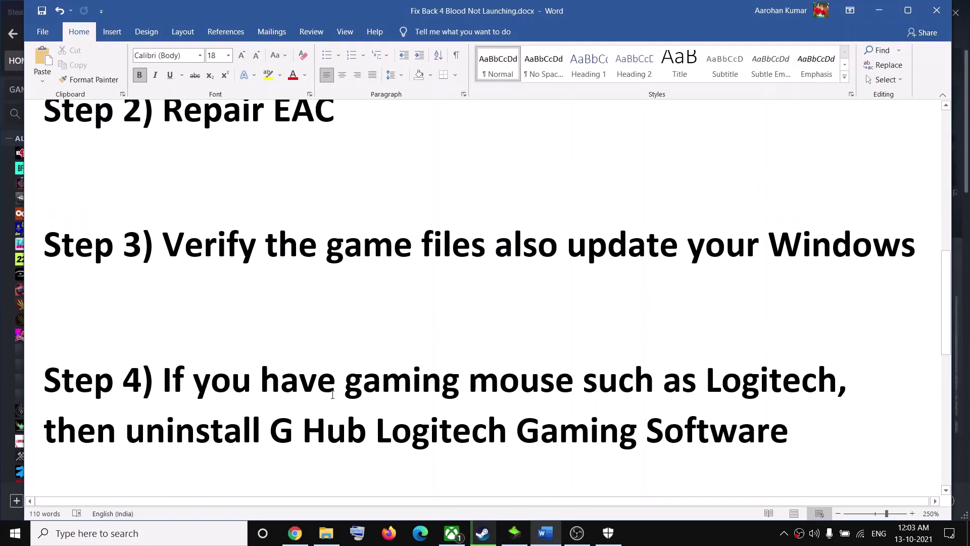
{"action": "left_click_drag", "start_coordinate": [342, 376], "coordinate": [791, 378]}
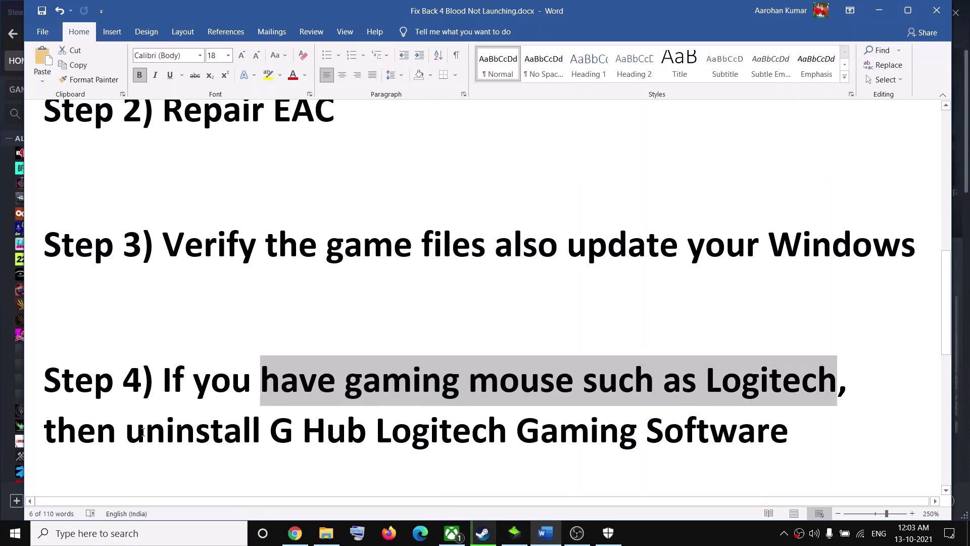
{"action": "left_click_drag", "start_coordinate": [129, 431], "coordinate": [696, 432]}
{"action": "left_click_drag", "start_coordinate": [189, 378], "coordinate": [774, 426]}
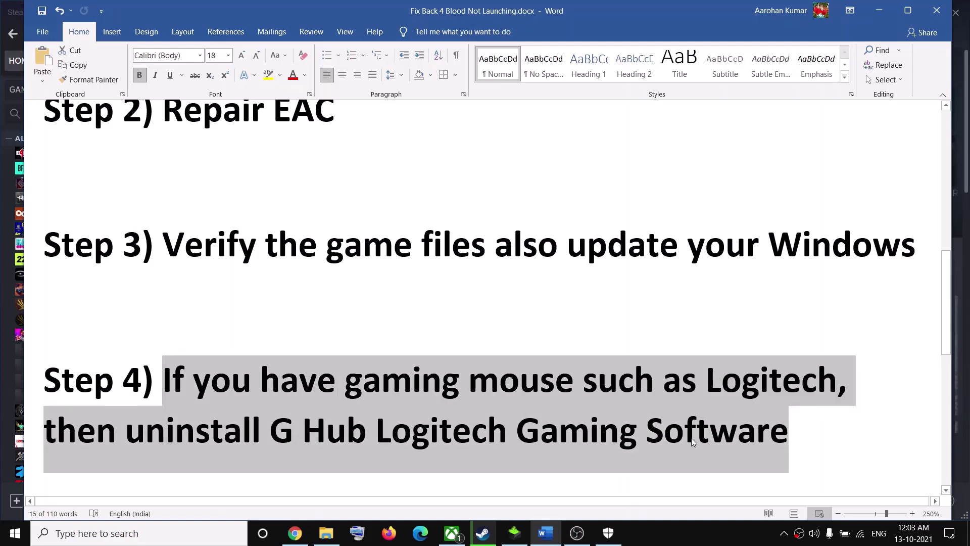
Scroll to Step 5 and highlight the clean graphics driver installation line
{"action": "scroll", "coordinate": [351, 384], "scroll_direction": "down", "scroll_amount": 5}
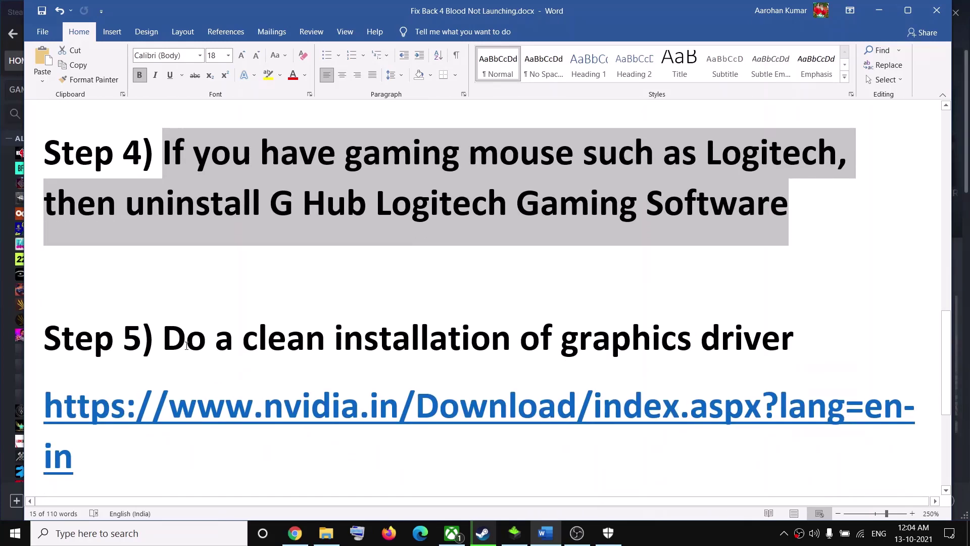
{"action": "left_click_drag", "start_coordinate": [186, 346], "coordinate": [816, 372]}
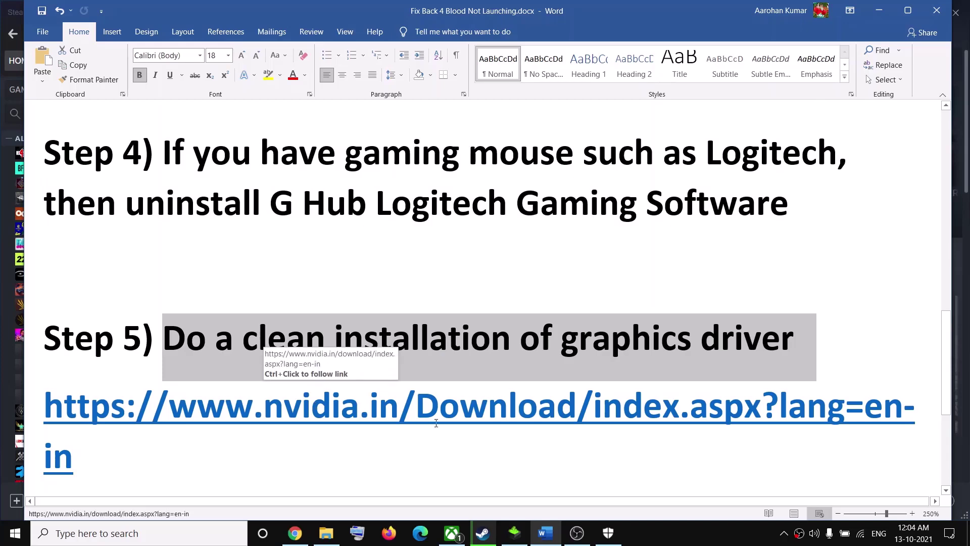
{"action": "scroll", "coordinate": [414, 396], "scroll_direction": "down", "scroll_amount": 2}
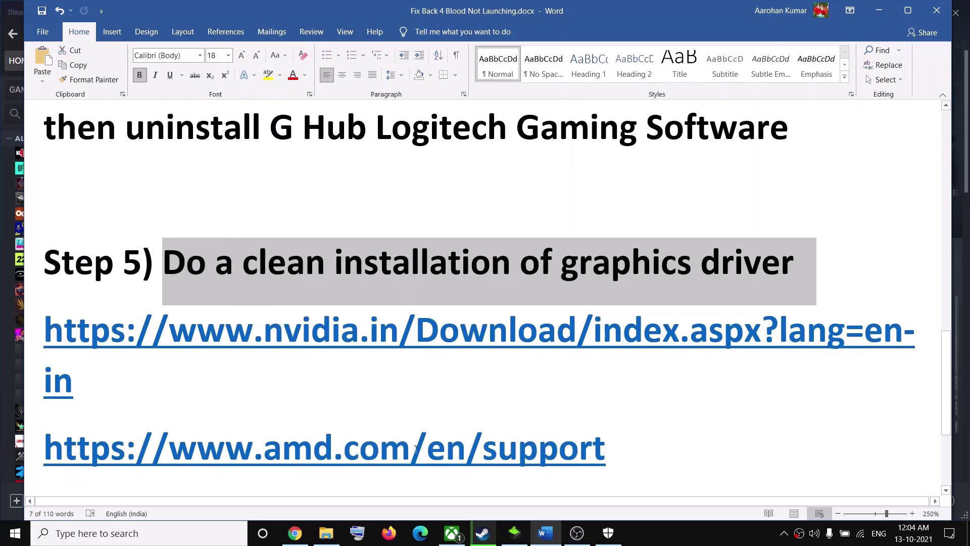
{"action": "left_click", "coordinate": [294, 533]}
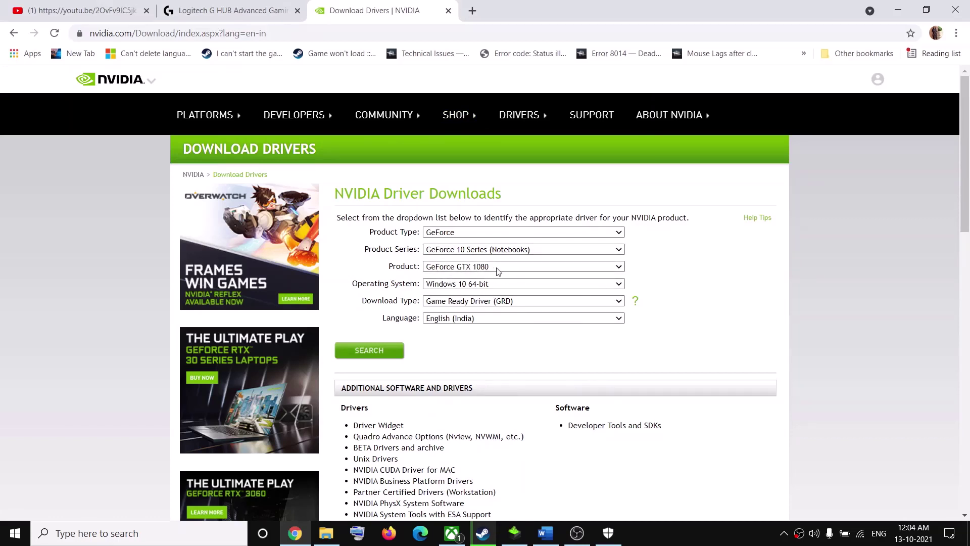
Search NVIDIA drivers for the GeForce GTX 1080 on Windows 10 64-bit and start the download
{"action": "left_click", "coordinate": [483, 284]}
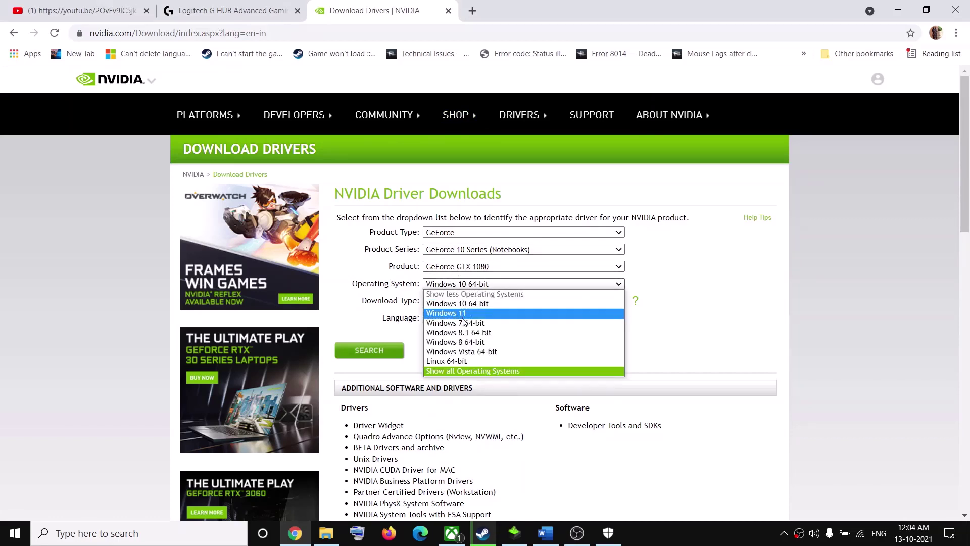
{"action": "left_click", "coordinate": [372, 372]}
{"action": "left_click", "coordinate": [370, 355]}
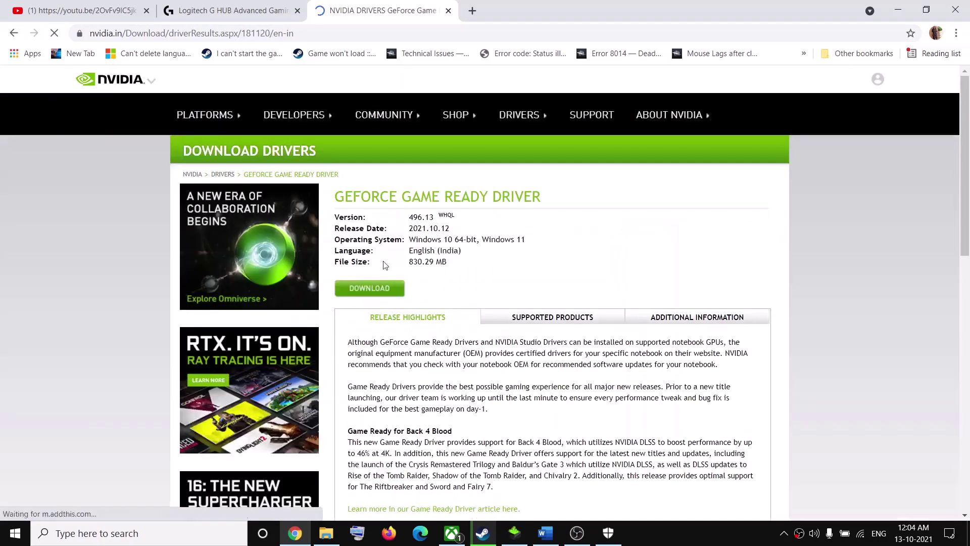
{"action": "left_click", "coordinate": [372, 287]}
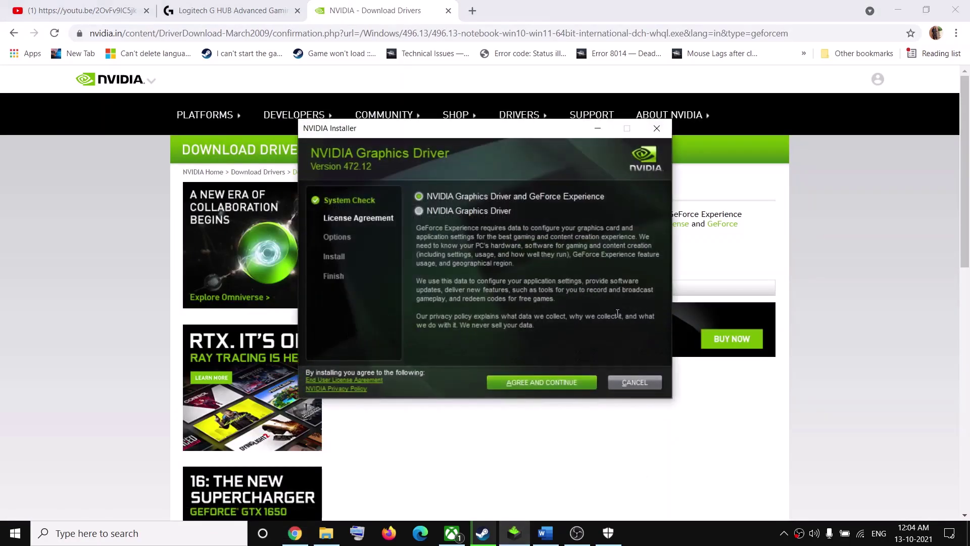
Accept the NVIDIA license and choose a Custom install with Perform a clean installation
{"action": "left_click", "coordinate": [553, 384]}
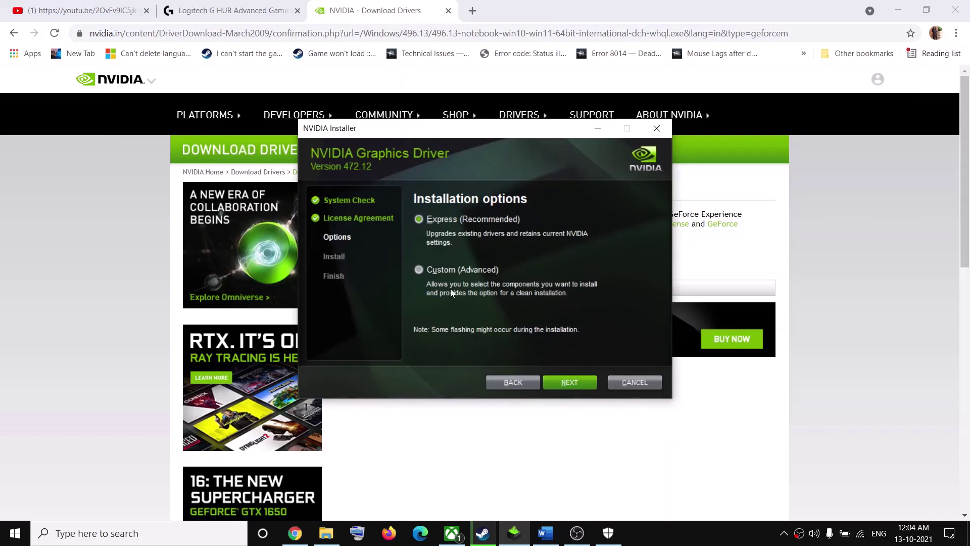
{"action": "left_click", "coordinate": [445, 271]}
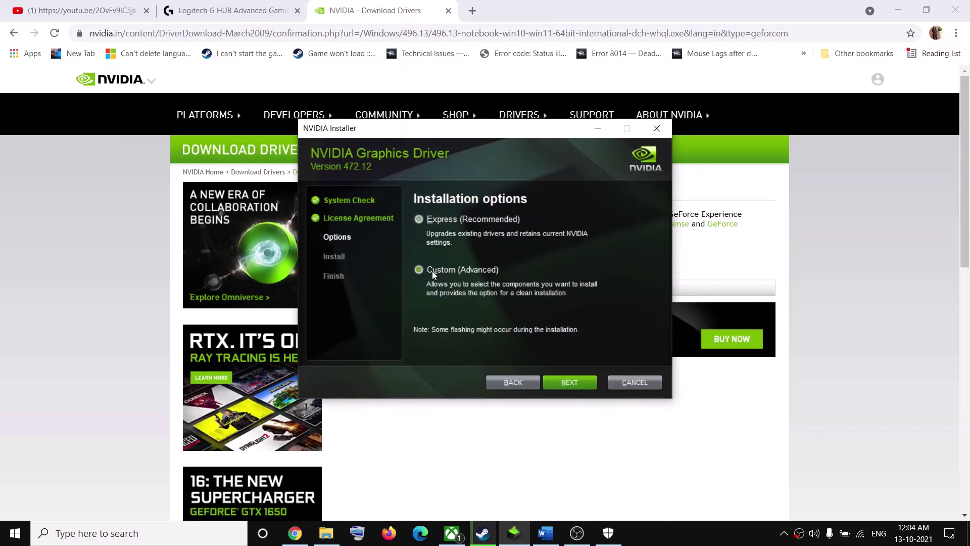
{"action": "left_click", "coordinate": [568, 383]}
{"action": "left_click", "coordinate": [420, 314]}
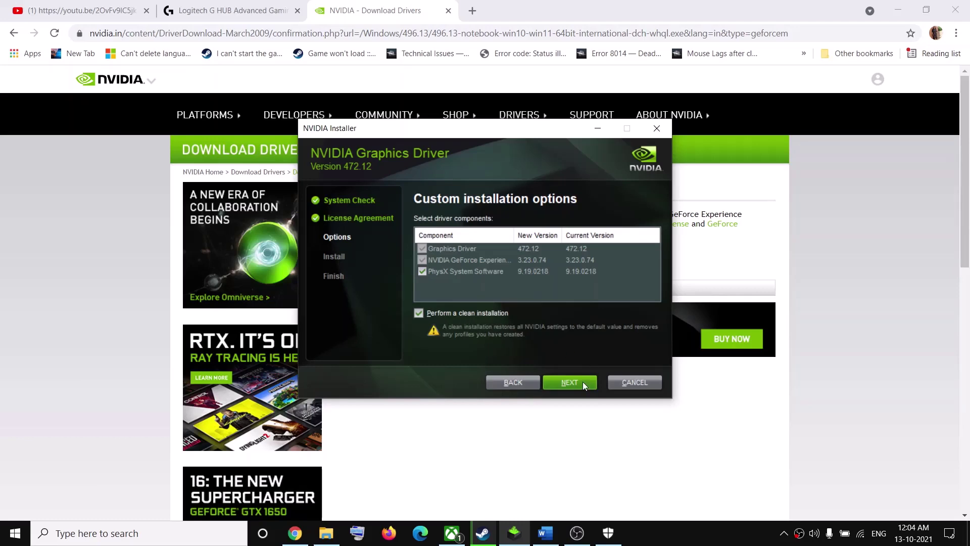
Open Back 4 Blood's installed game folder from Steam via Browse local files
{"action": "left_click", "coordinate": [720, 426]}
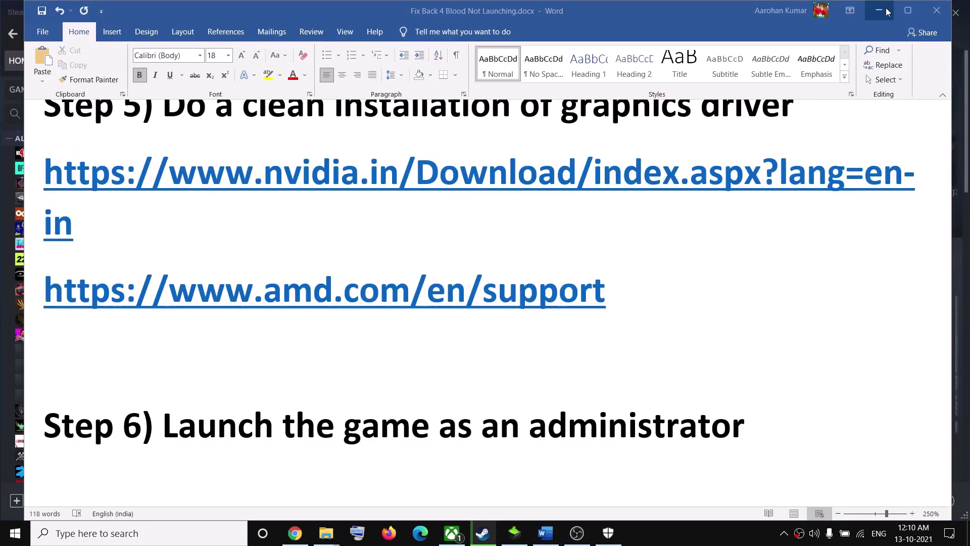
{"action": "left_click", "coordinate": [935, 11]}
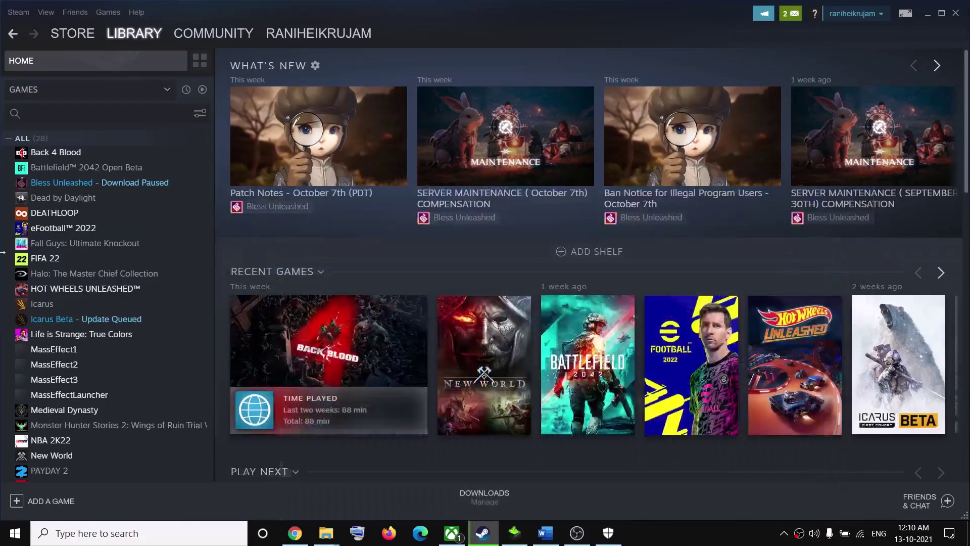
{"action": "right_click", "coordinate": [44, 155]}
{"action": "mouse_move", "coordinate": [61, 202]}
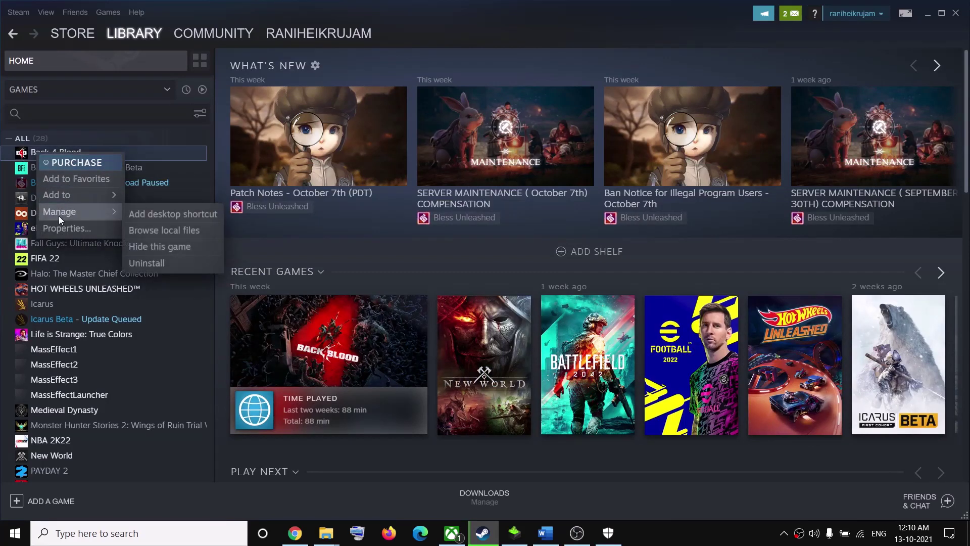
{"action": "left_click", "coordinate": [196, 228]}
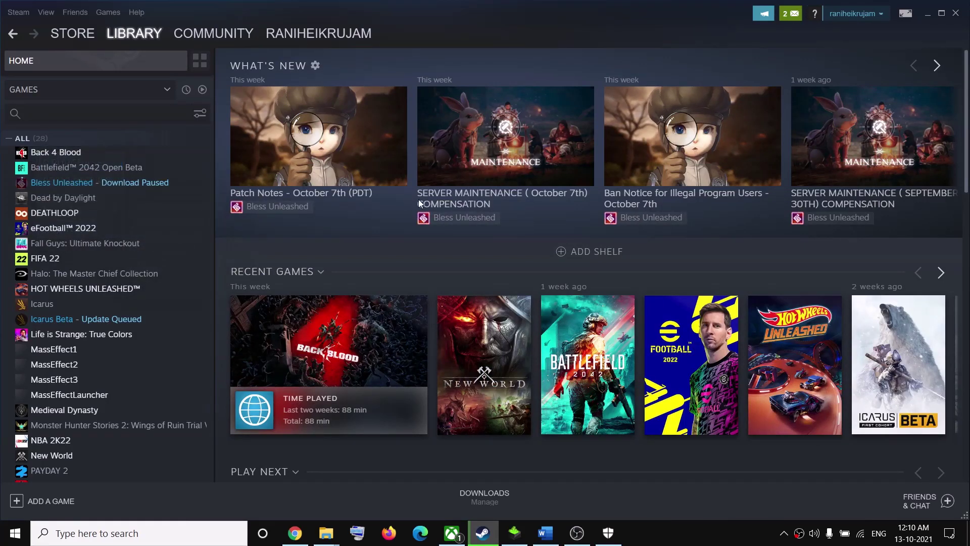
{"action": "mouse_move", "coordinate": [326, 533]}
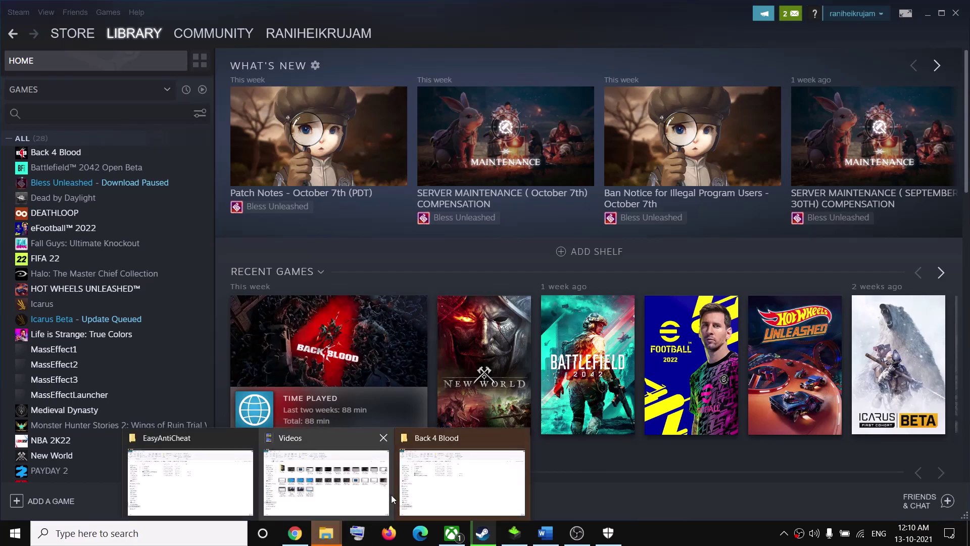
{"action": "left_click", "coordinate": [505, 489]}
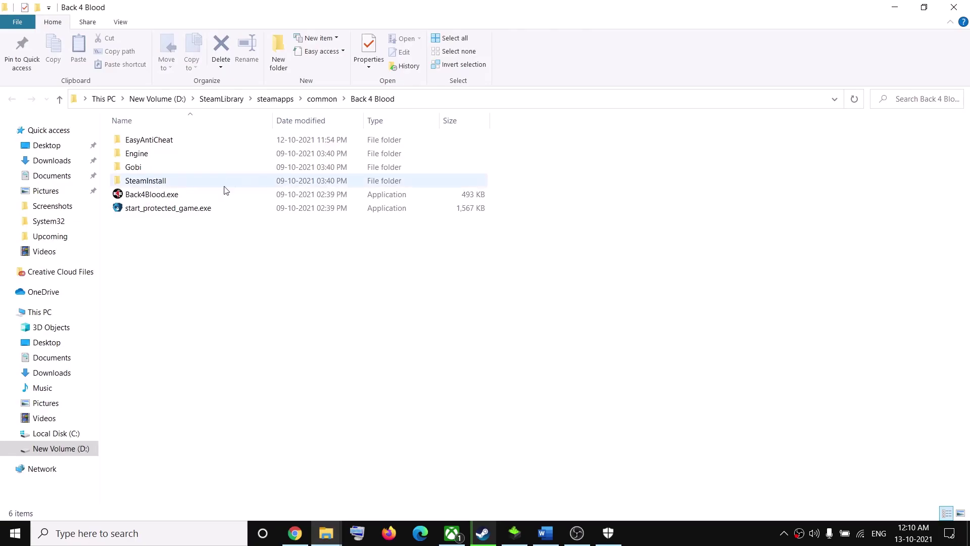
Enable Run this program as an administrator in Back4Blood.exe's Compatibility properties and apply
{"action": "left_click", "coordinate": [157, 197]}
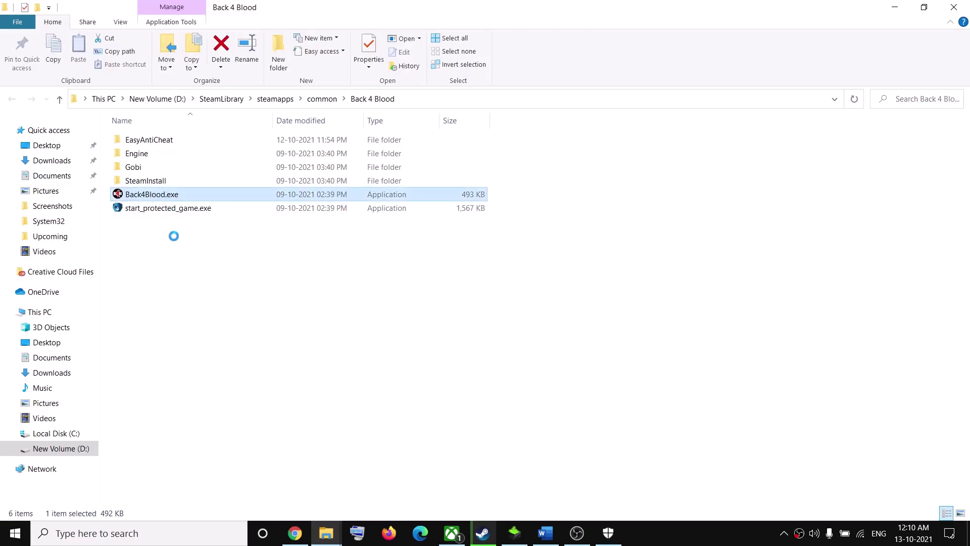
{"action": "right_click", "coordinate": [173, 234]}
{"action": "left_click", "coordinate": [75, 510]}
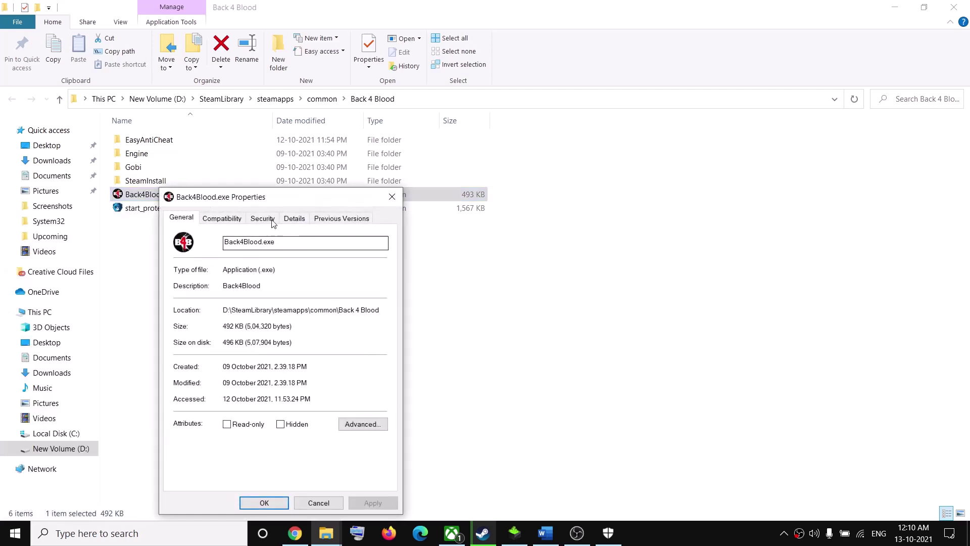
{"action": "left_click_drag", "start_coordinate": [283, 195], "coordinate": [380, 125]}
{"action": "left_click", "coordinate": [323, 146]}
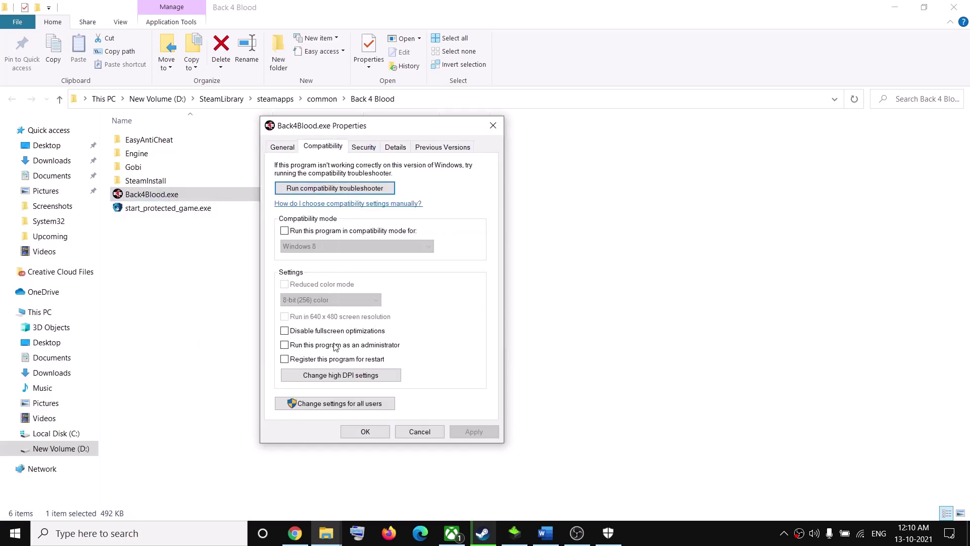
{"action": "left_click", "coordinate": [299, 345]}
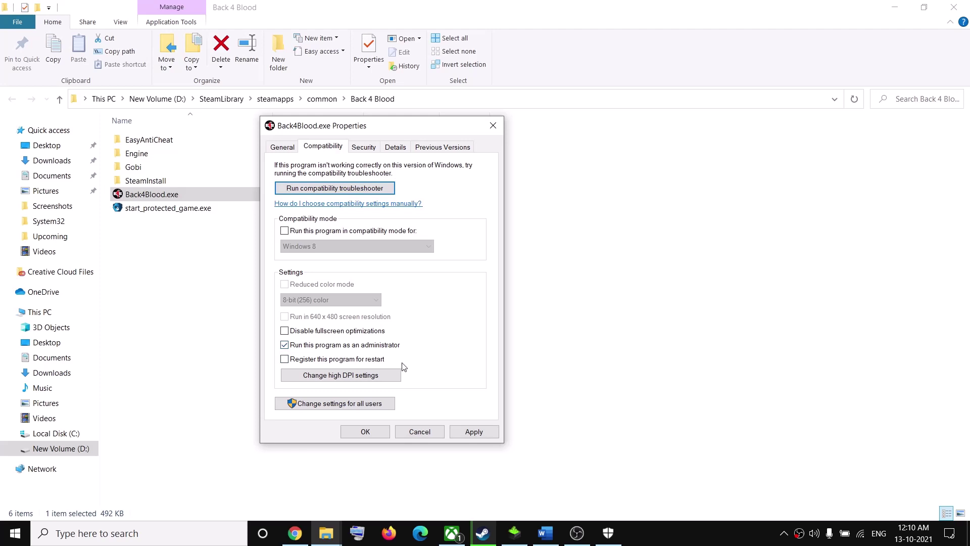
{"action": "left_click", "coordinate": [473, 432]}
{"action": "left_click", "coordinate": [364, 432]}
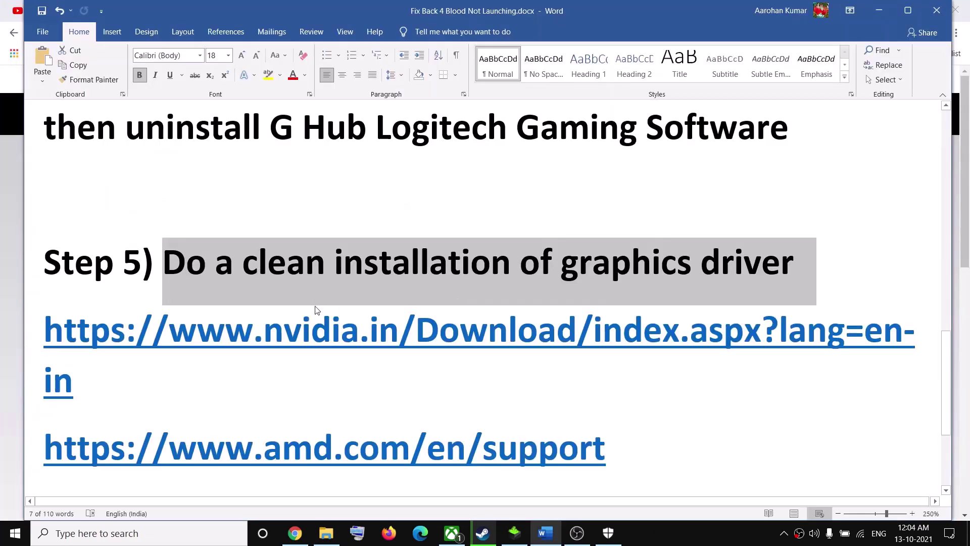
Select the guide's closing youtu.be link and view its Back 4 Blood crash-fix results in Chrome
{"action": "scroll", "coordinate": [316, 318], "scroll_direction": "down", "scroll_amount": 2}
{"action": "scroll", "coordinate": [316, 319], "scroll_direction": "down", "scroll_amount": 1}
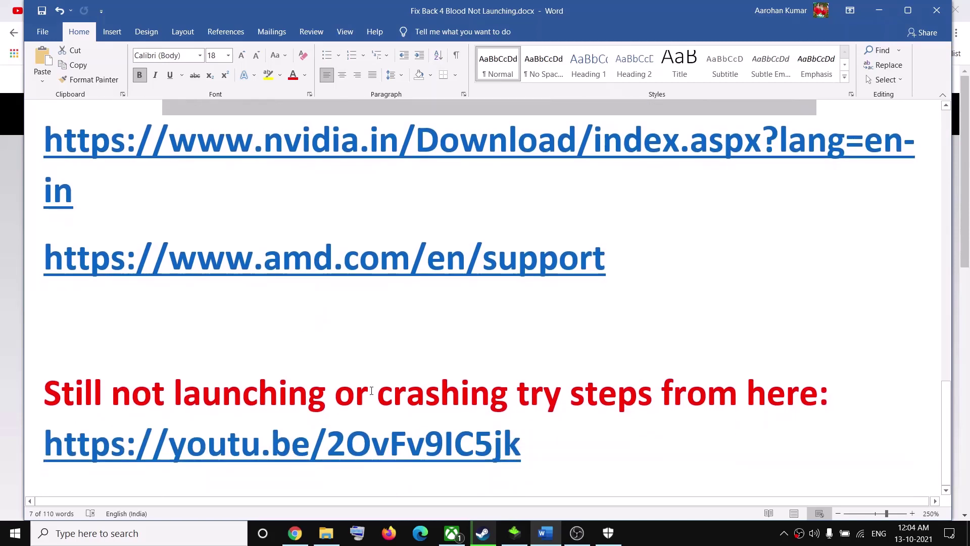
{"action": "left_click_drag", "start_coordinate": [371, 391], "coordinate": [44, 394]}
{"action": "triple_click", "coordinate": [559, 441]}
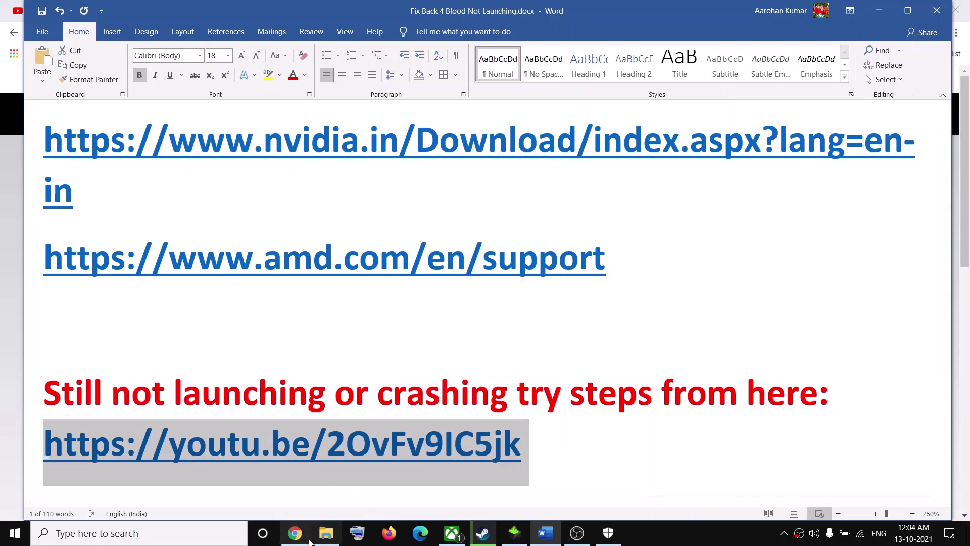
{"action": "left_click", "coordinate": [295, 533]}
{"action": "left_click", "coordinate": [77, 10]}
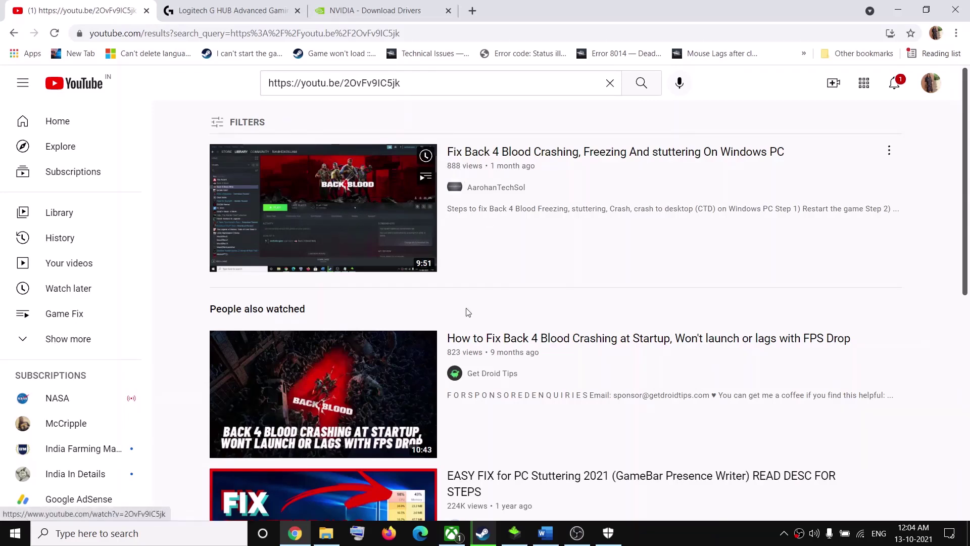
Scroll back up in the Word guide and select the document title
{"action": "left_click", "coordinate": [545, 534]}
{"action": "scroll", "coordinate": [505, 385], "scroll_direction": "up", "scroll_amount": 20}
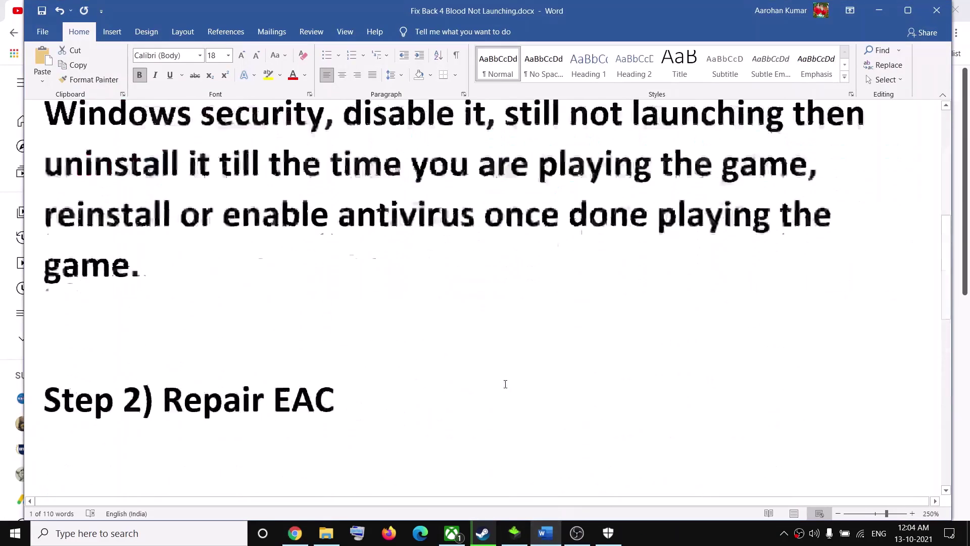
{"action": "left_click_drag", "start_coordinate": [336, 168], "coordinate": [97, 134]}
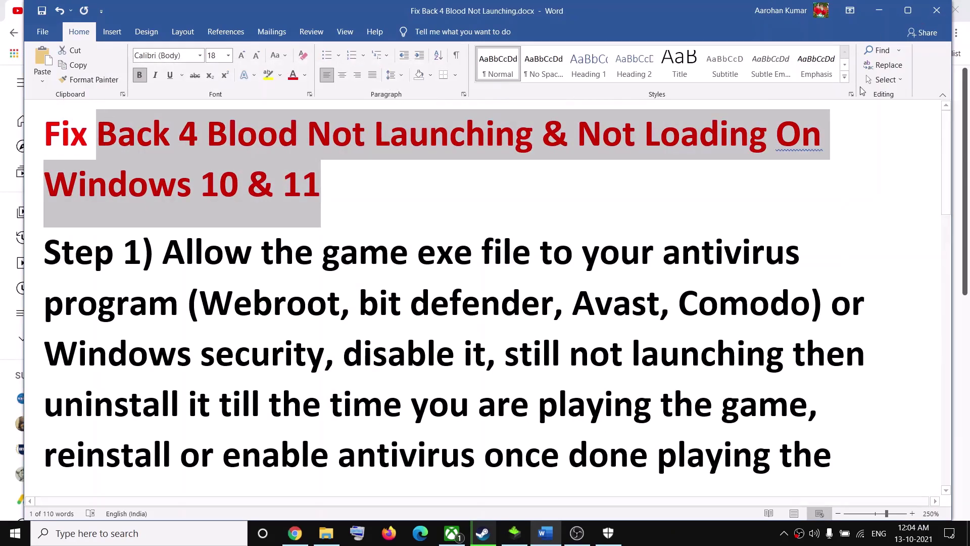
{"action": "left_click", "coordinate": [482, 533]}
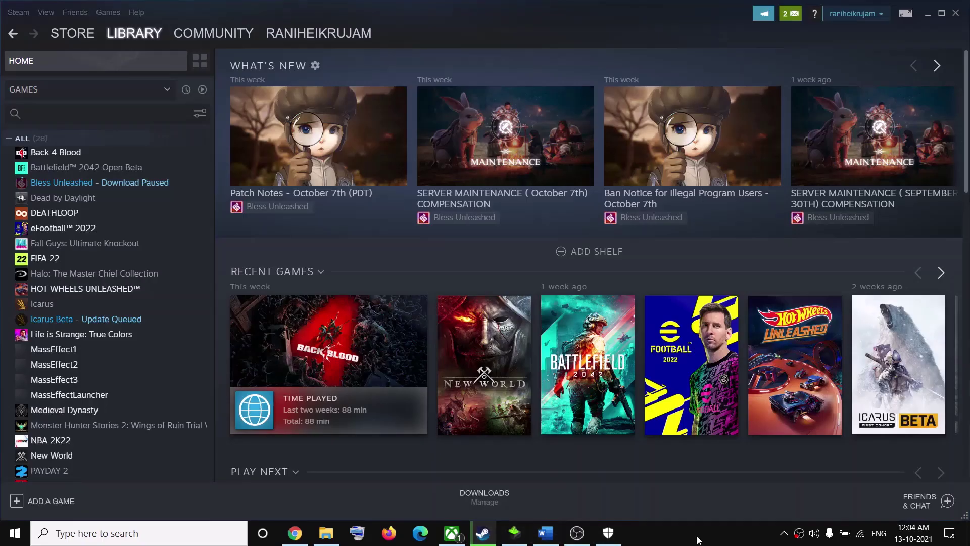